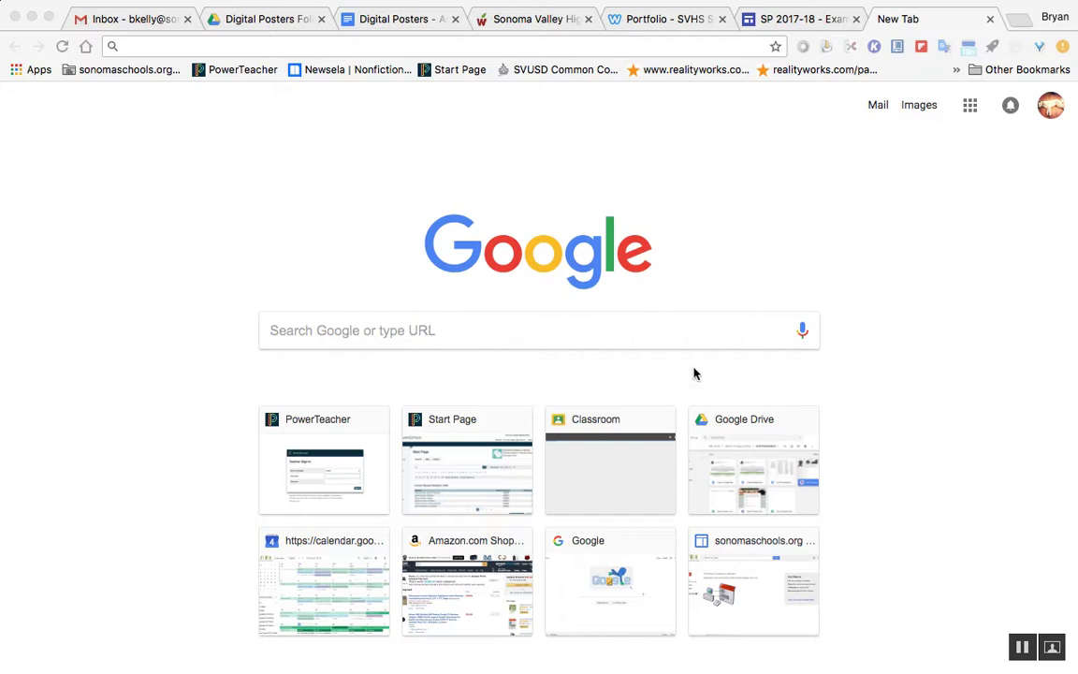
- Open Google Sites, switch to New Google Sites, and open the "SP 2017-18 - Example Digital Portfolio" site for editing
{"action": "left_click", "coordinate": [971, 106]}
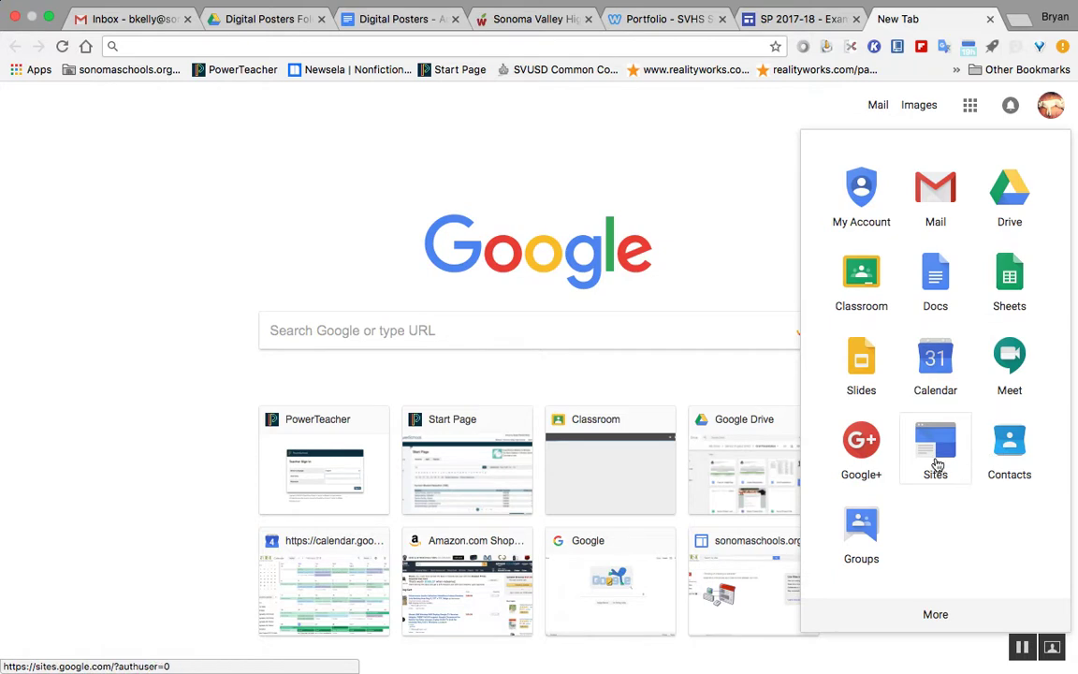
{"action": "left_click", "coordinate": [935, 454]}
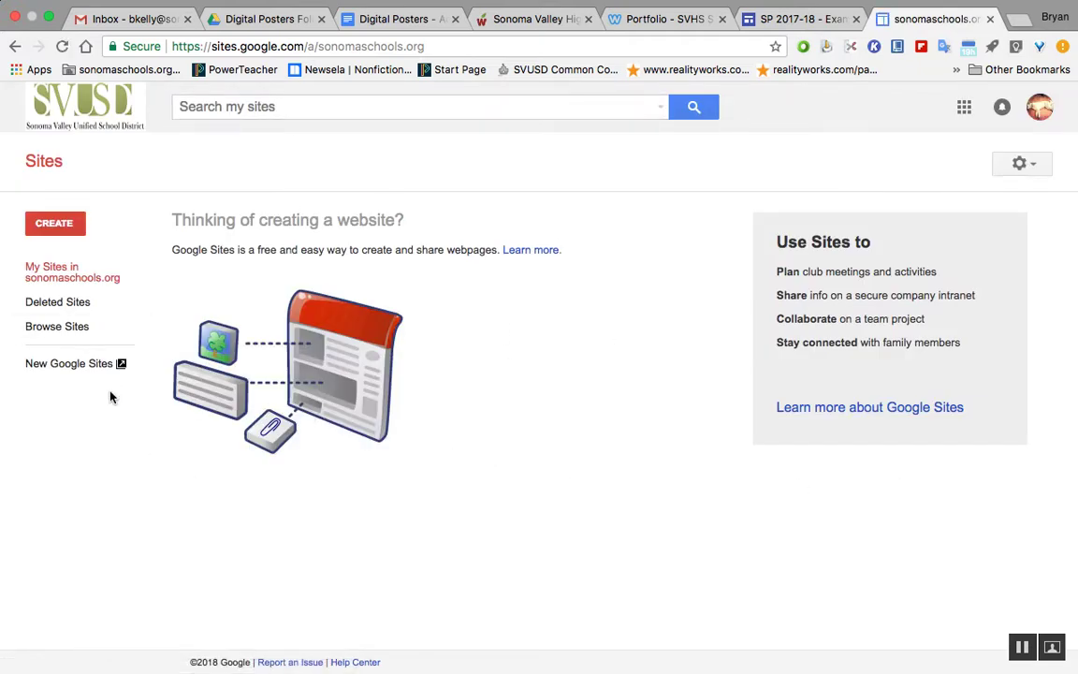
{"action": "left_click", "coordinate": [82, 372]}
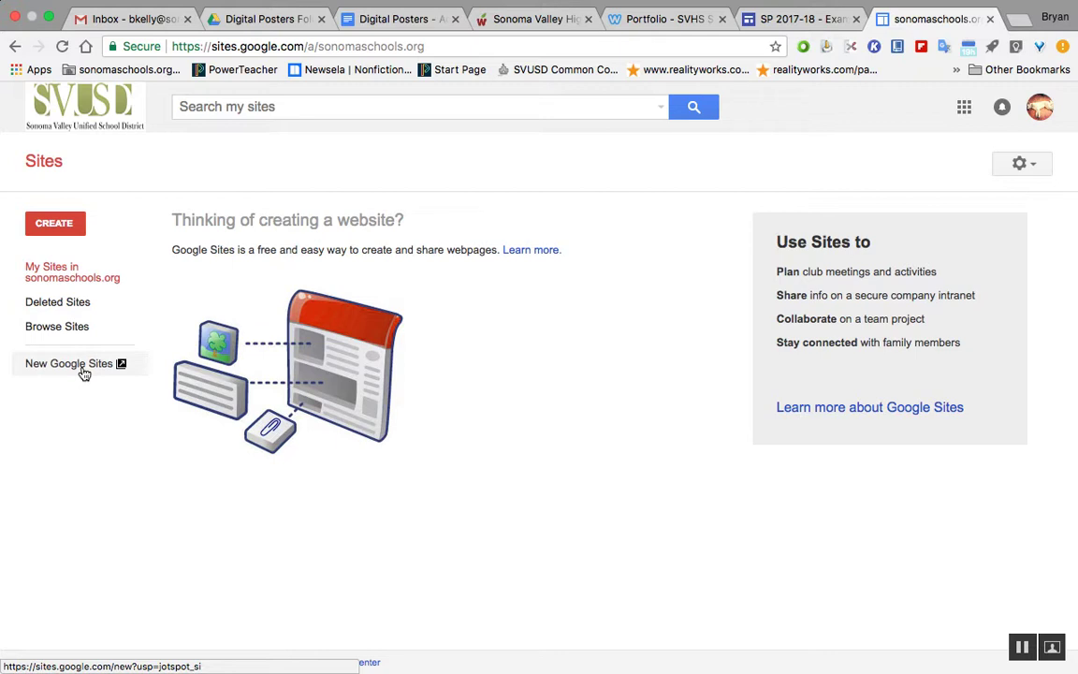
{"action": "left_click", "coordinate": [83, 372]}
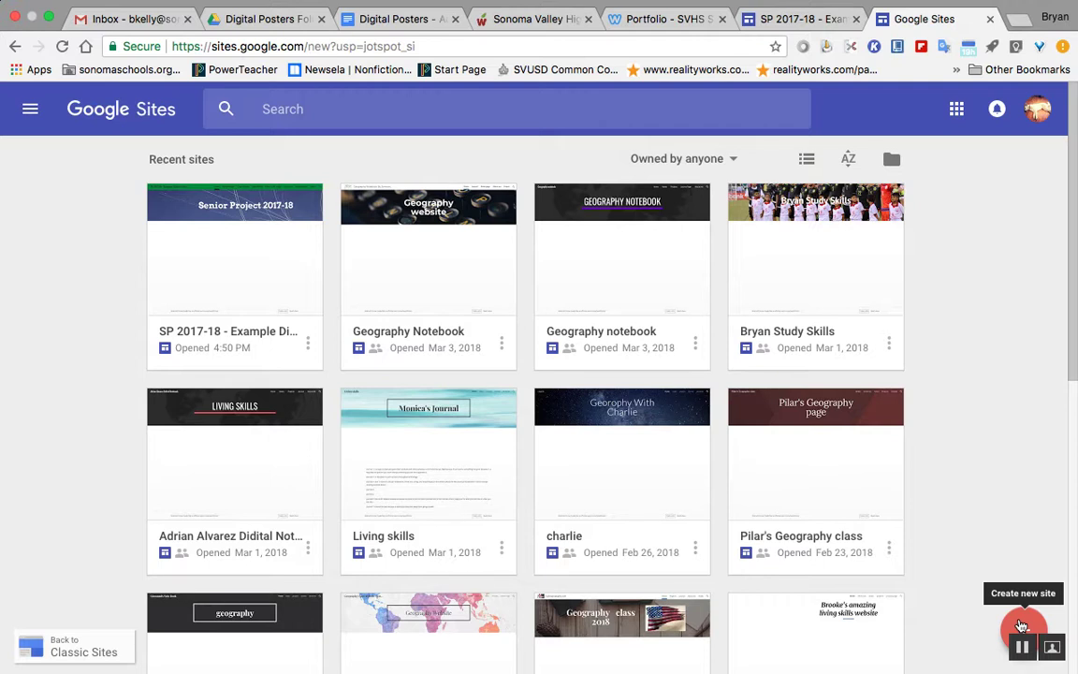
{"action": "left_click", "coordinate": [244, 303]}
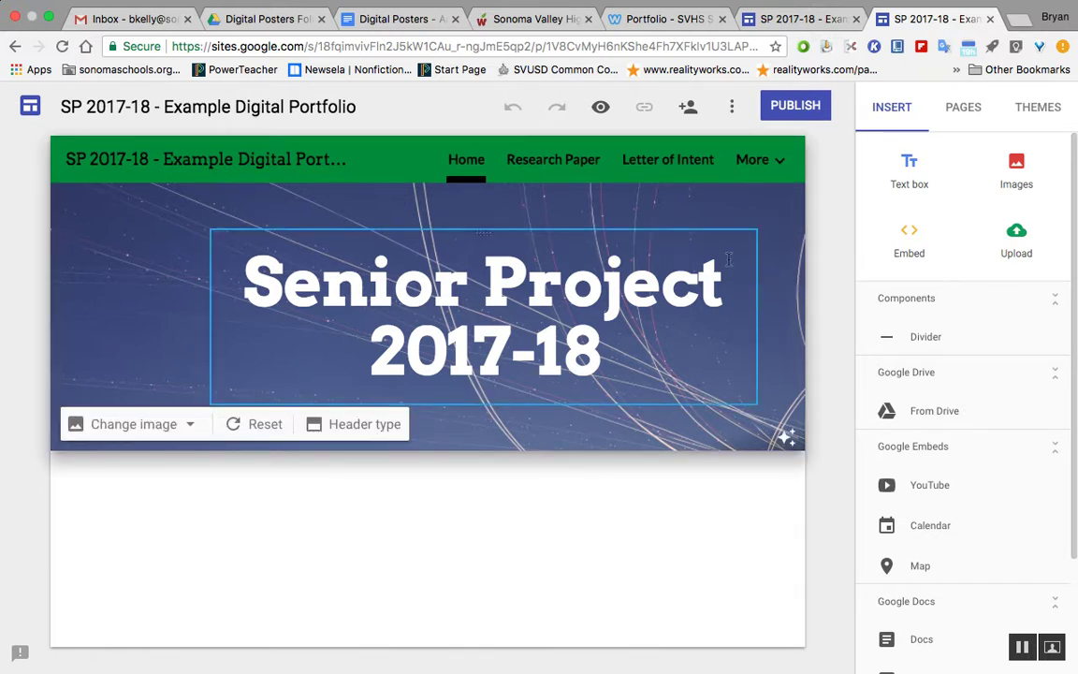
- Open the portfolio's Research Paper page and view the options for changing its header image
{"action": "left_click", "coordinate": [958, 110]}
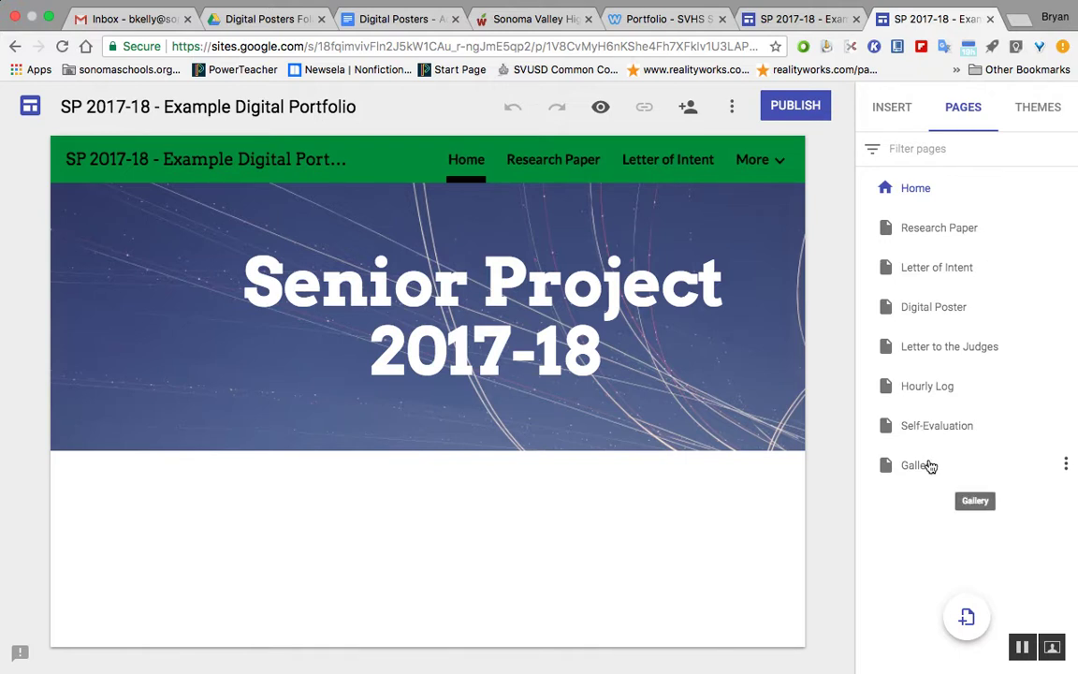
{"action": "left_click", "coordinate": [947, 229]}
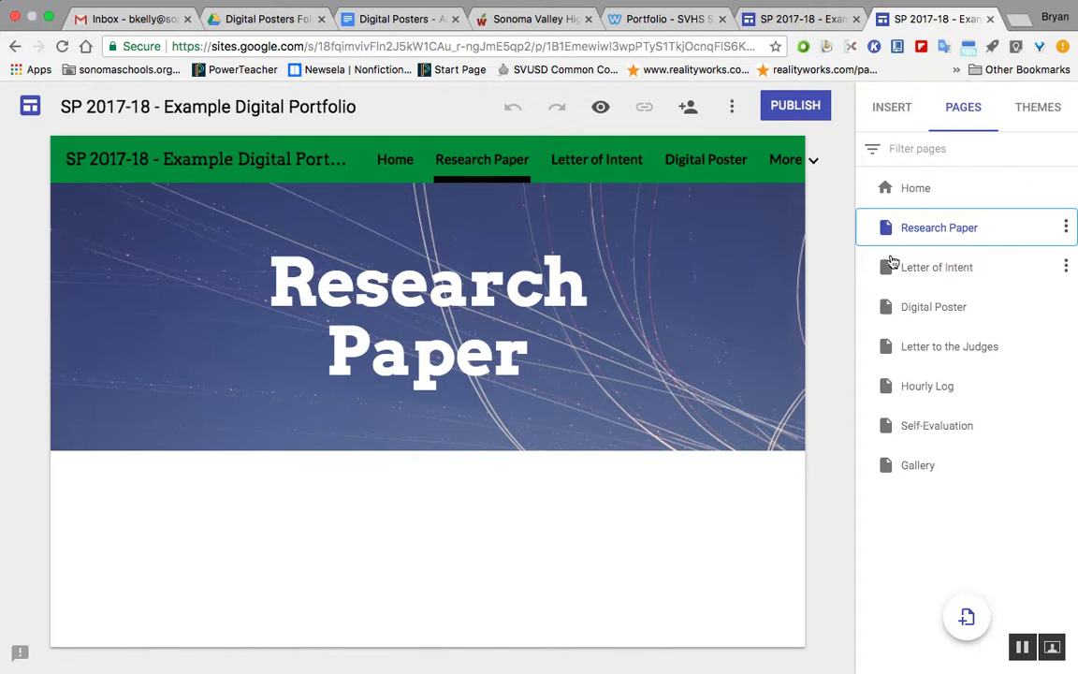
{"action": "mouse_move", "coordinate": [361, 425]}
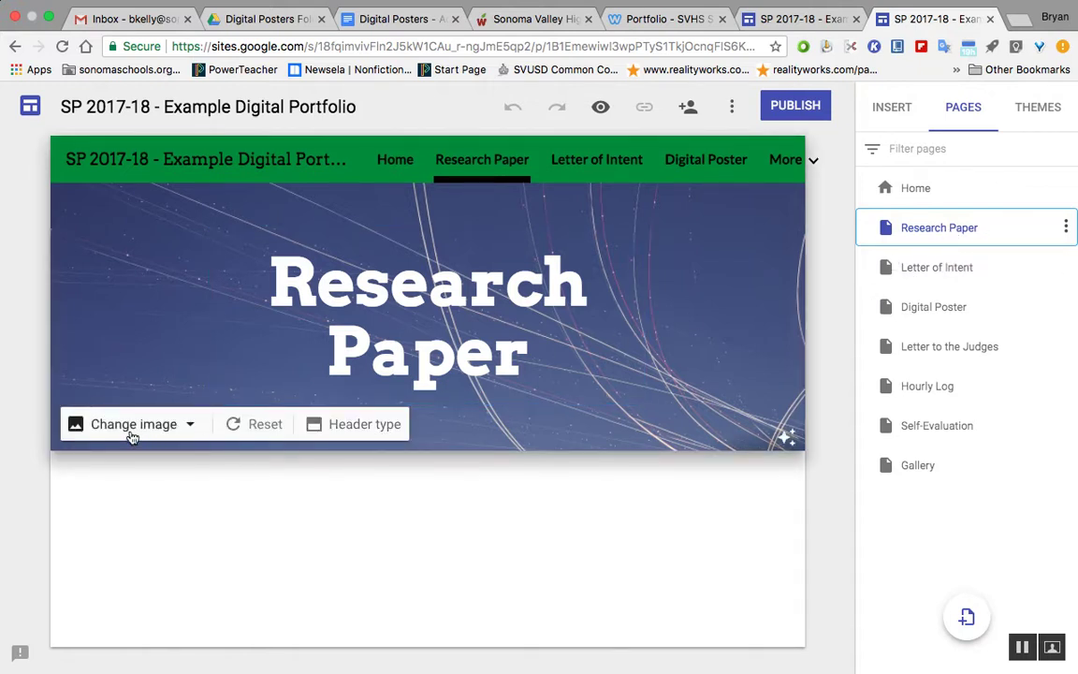
{"action": "left_click", "coordinate": [165, 426]}
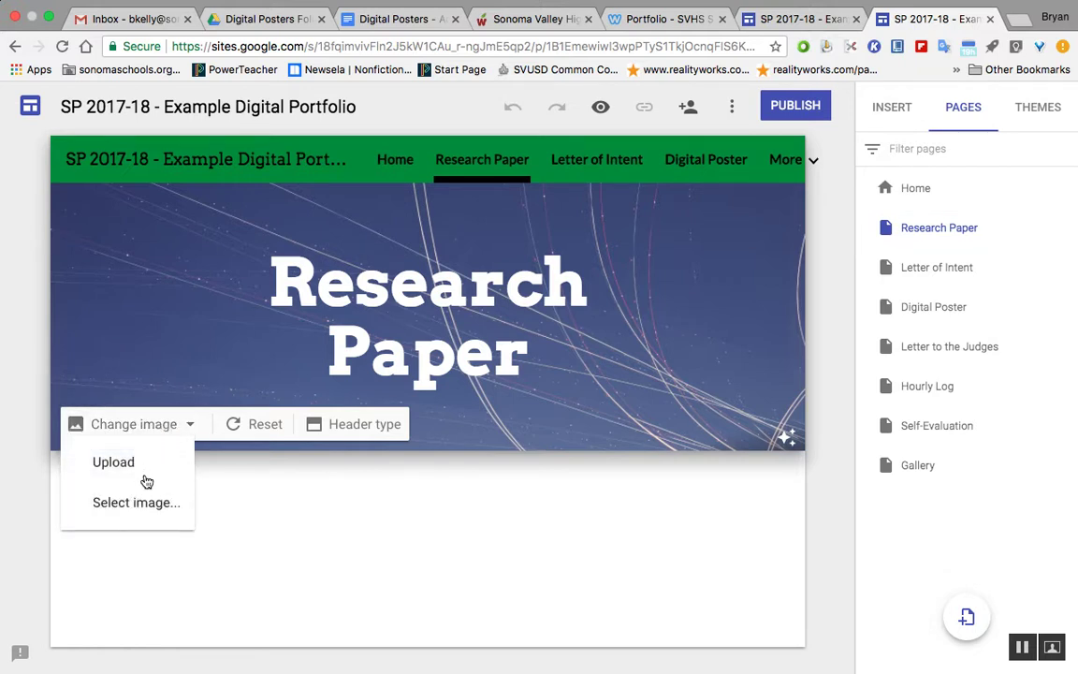
{"action": "left_click", "coordinate": [185, 427]}
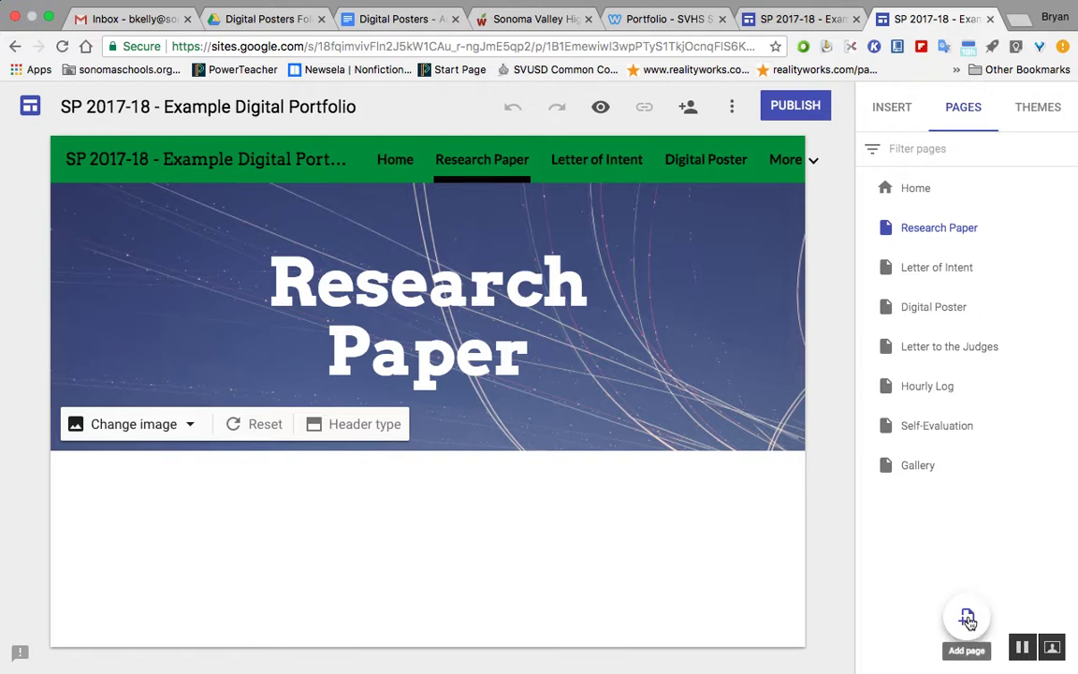
- Insert a text box on the Research Paper page, view its text style choices, and delete the box
{"action": "left_click", "coordinate": [884, 120]}
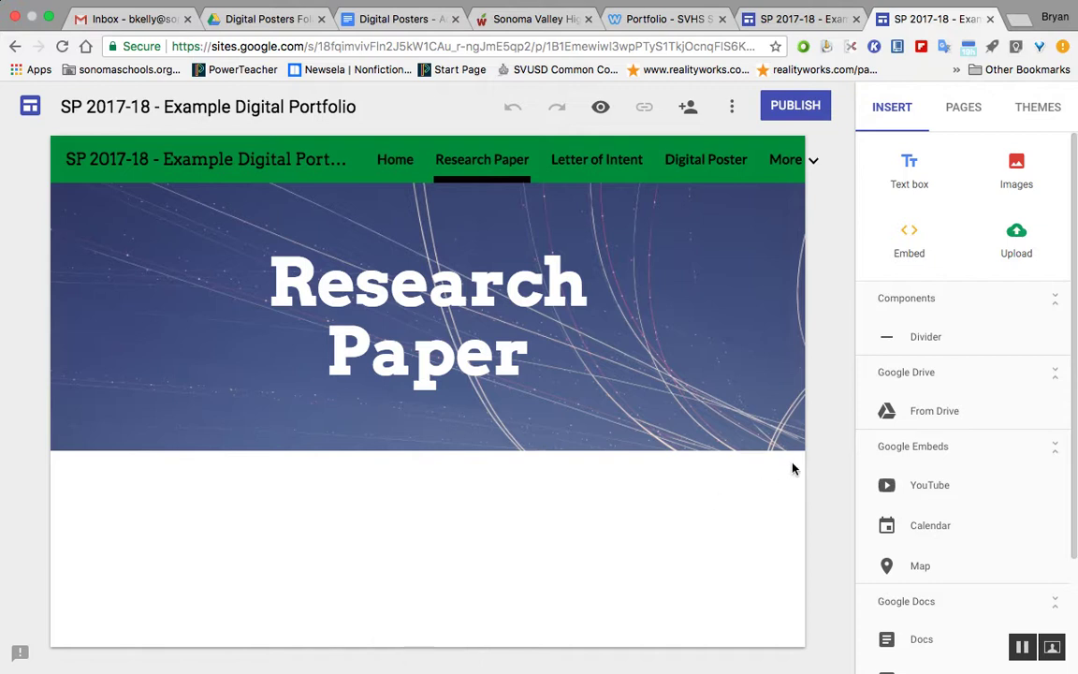
{"action": "left_click", "coordinate": [907, 182]}
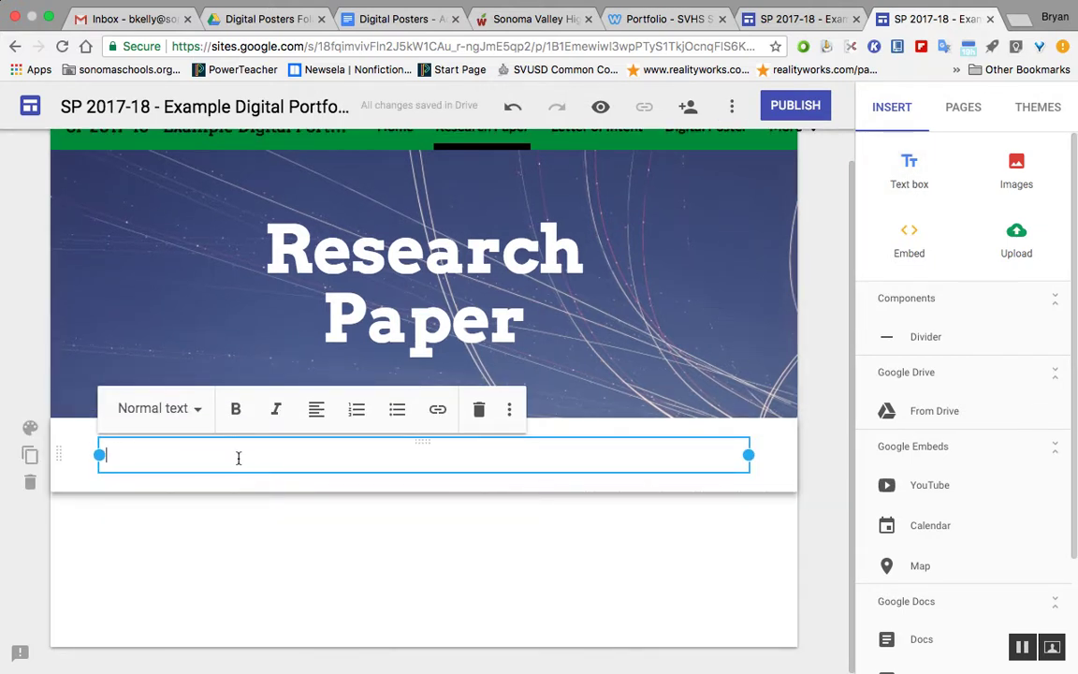
{"action": "left_click", "coordinate": [195, 413]}
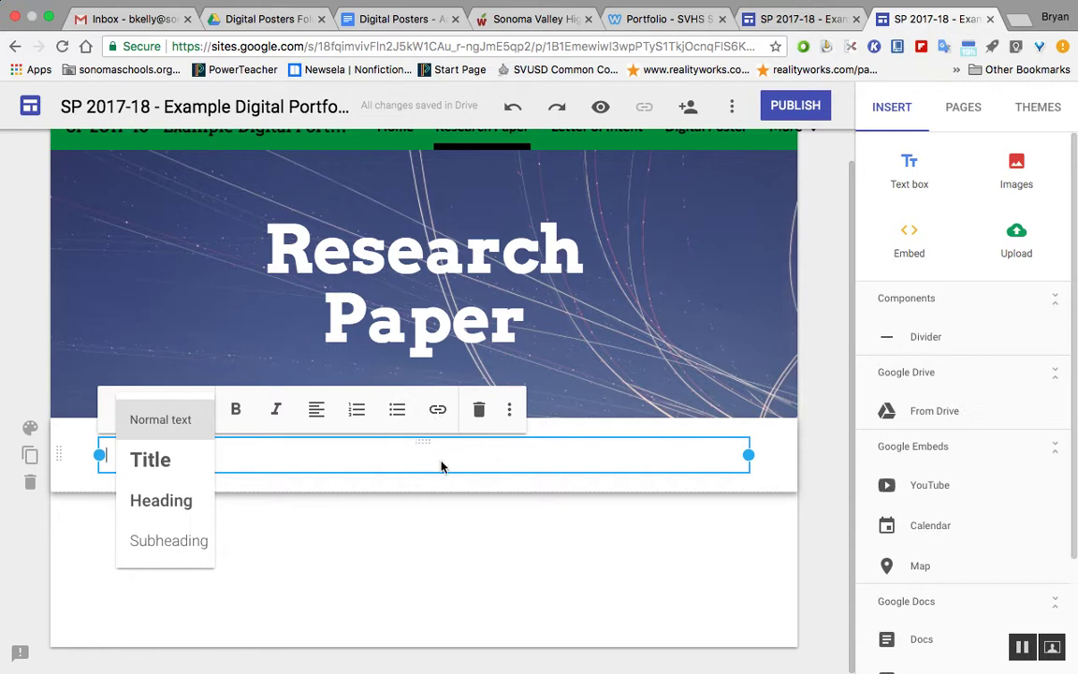
{"action": "left_click", "coordinate": [480, 421]}
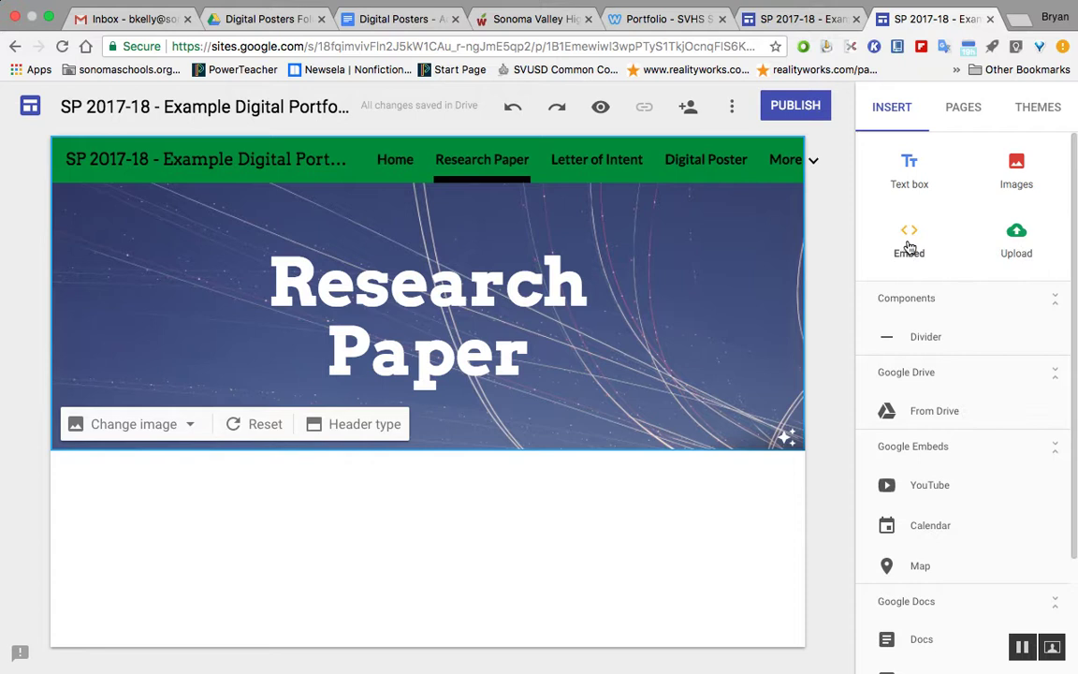
- Browse Google Drive for content to insert, opening Classroom and its Senior Project 2016-2017 Graduation Requirement folder
{"action": "left_click", "coordinate": [935, 417]}
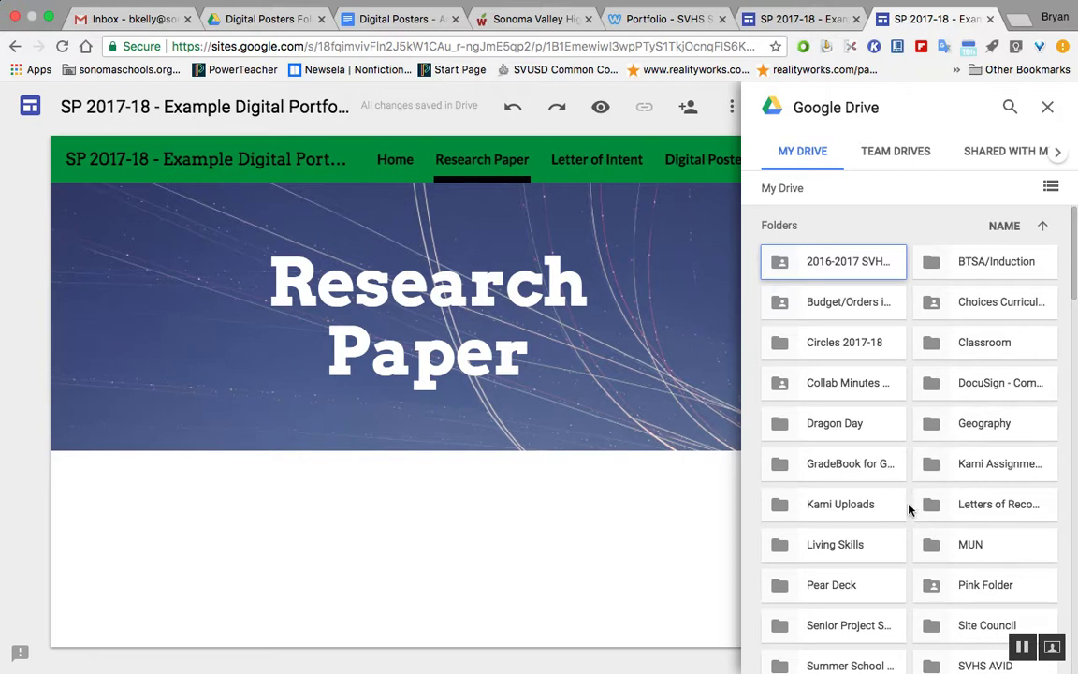
{"action": "left_click", "coordinate": [1003, 346]}
{"action": "double_click", "coordinate": [1003, 346]}
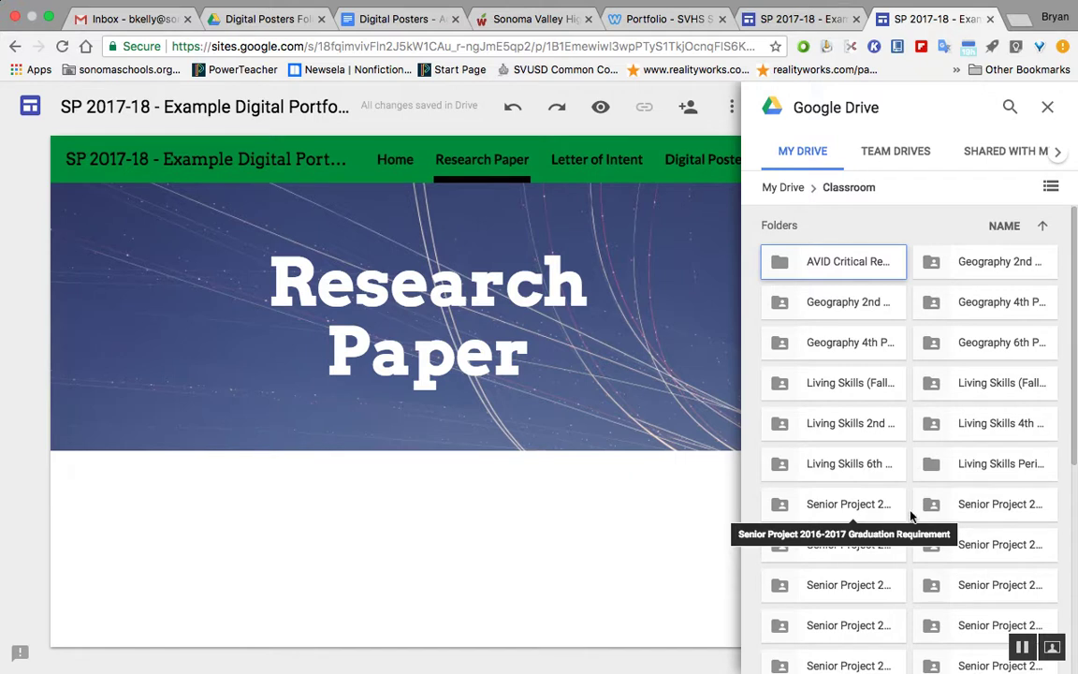
{"action": "double_click", "coordinate": [859, 510]}
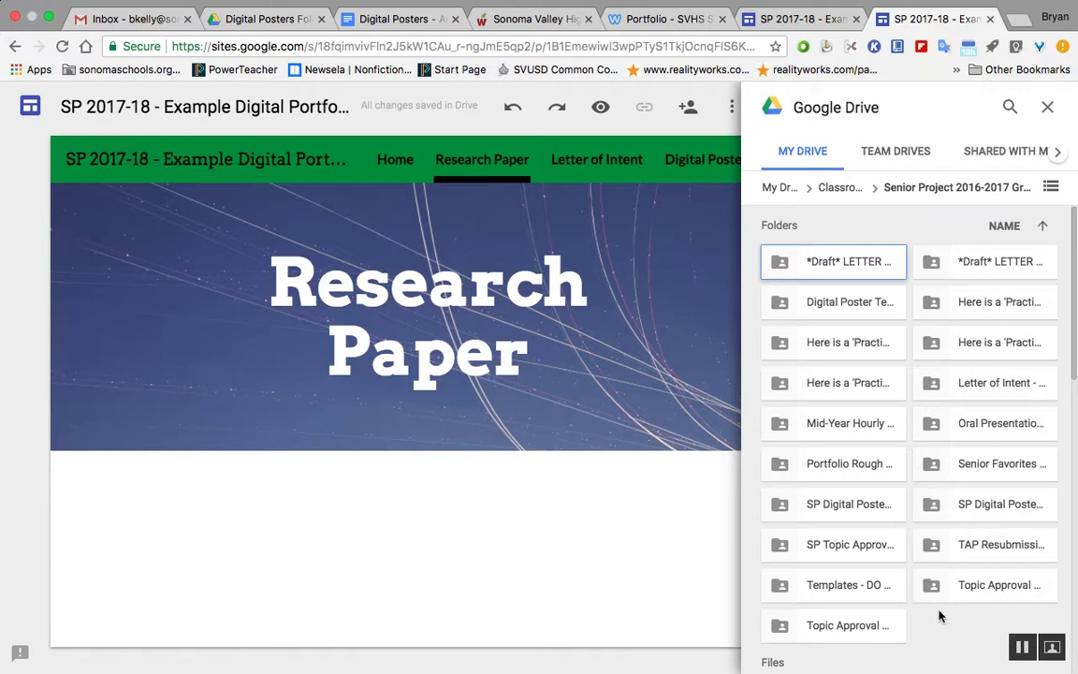
- Check the SP Topic Approval folder and the second *Draft* LETTER folder for files, returning to the Senior Project folder
{"action": "left_click", "coordinate": [847, 551]}
{"action": "double_click", "coordinate": [847, 551]}
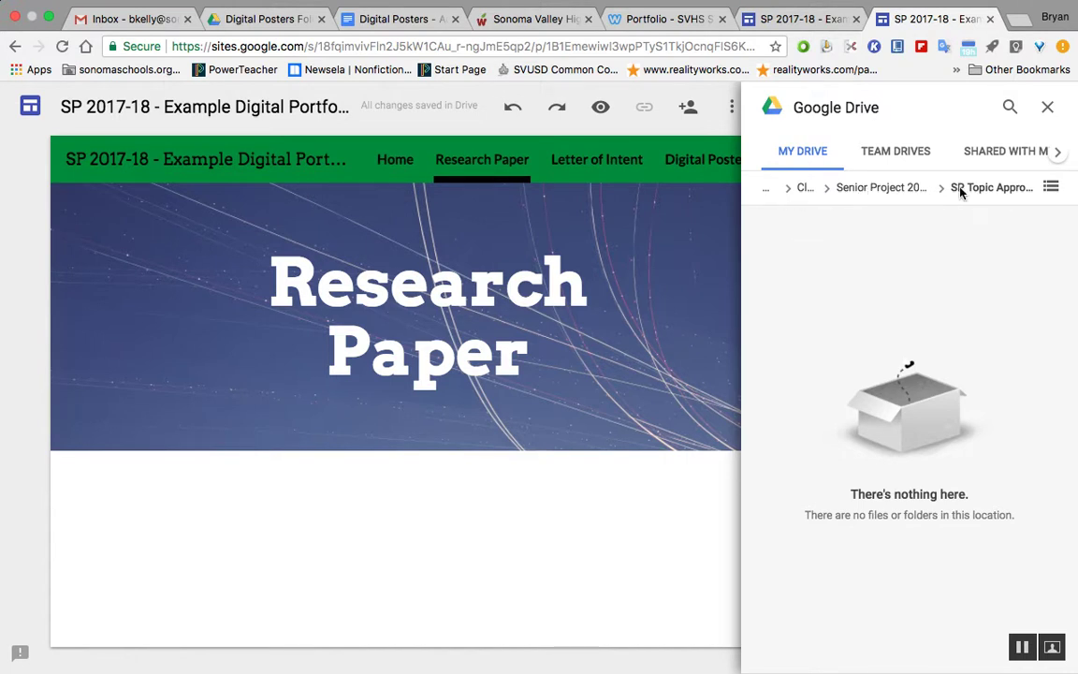
{"action": "left_click", "coordinate": [887, 189]}
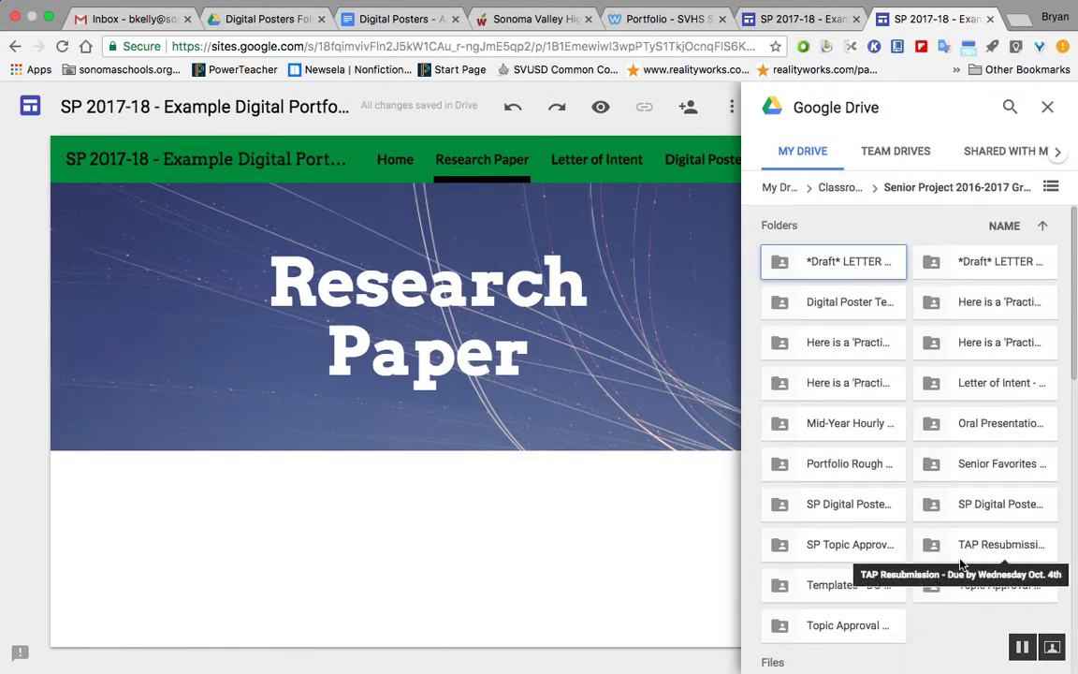
{"action": "double_click", "coordinate": [969, 266]}
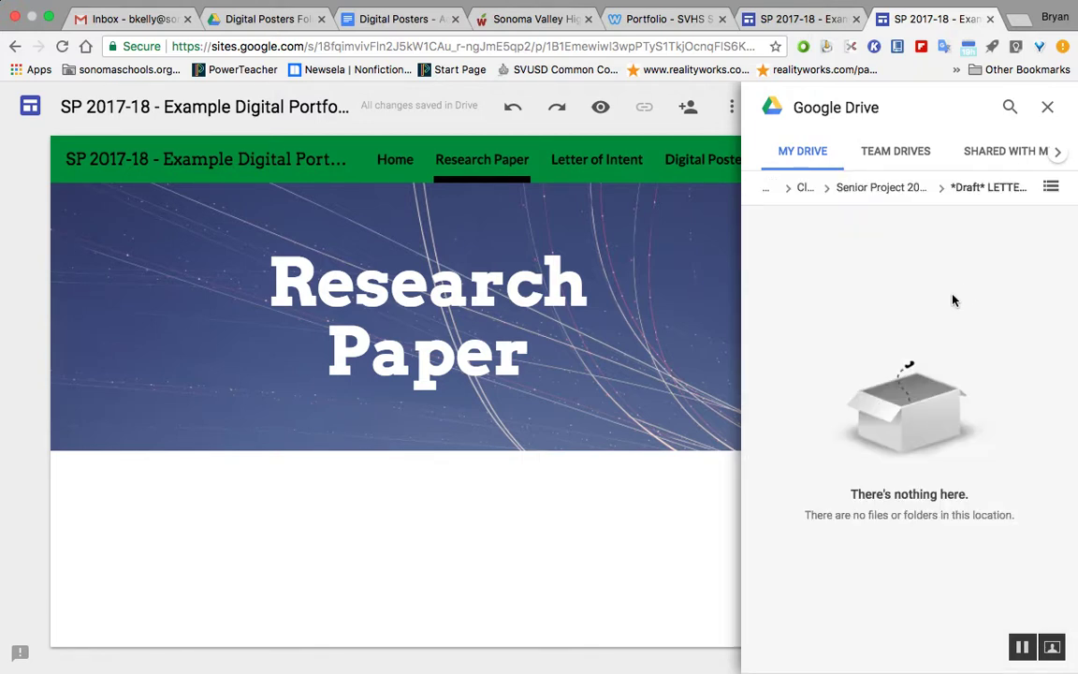
{"action": "left_click", "coordinate": [881, 189]}
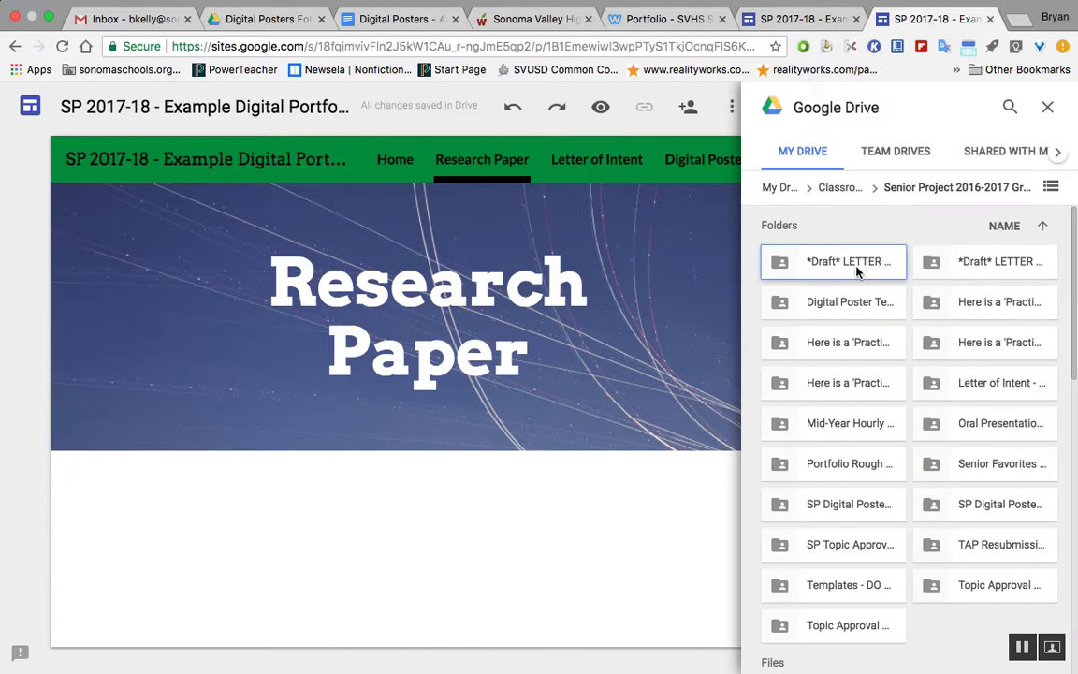
- Insert the presentation from the Digital Poster folder into the Research Paper page, delete it, and close the Drive file browser
{"action": "double_click", "coordinate": [854, 304]}
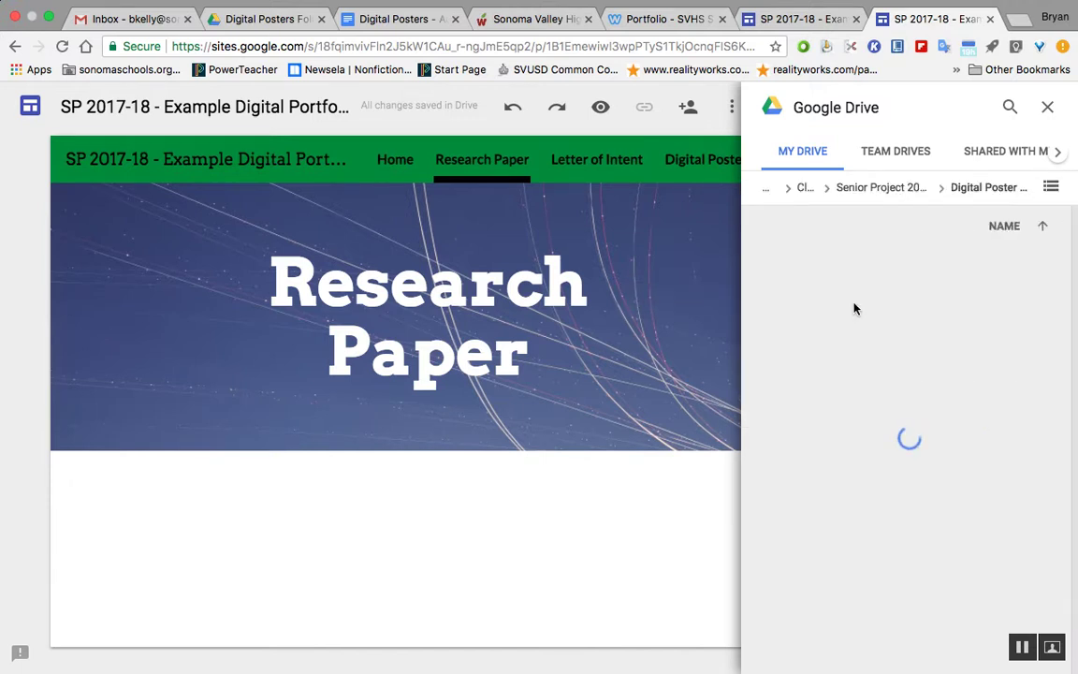
{"action": "left_click", "coordinate": [865, 372]}
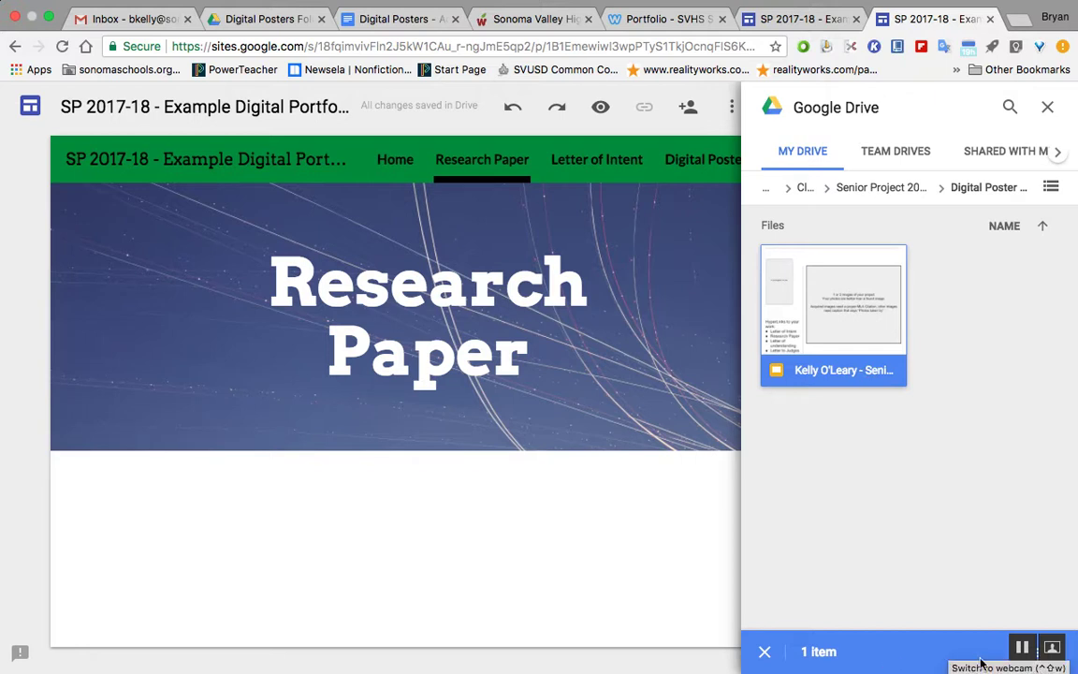
{"action": "double_click", "coordinate": [814, 328]}
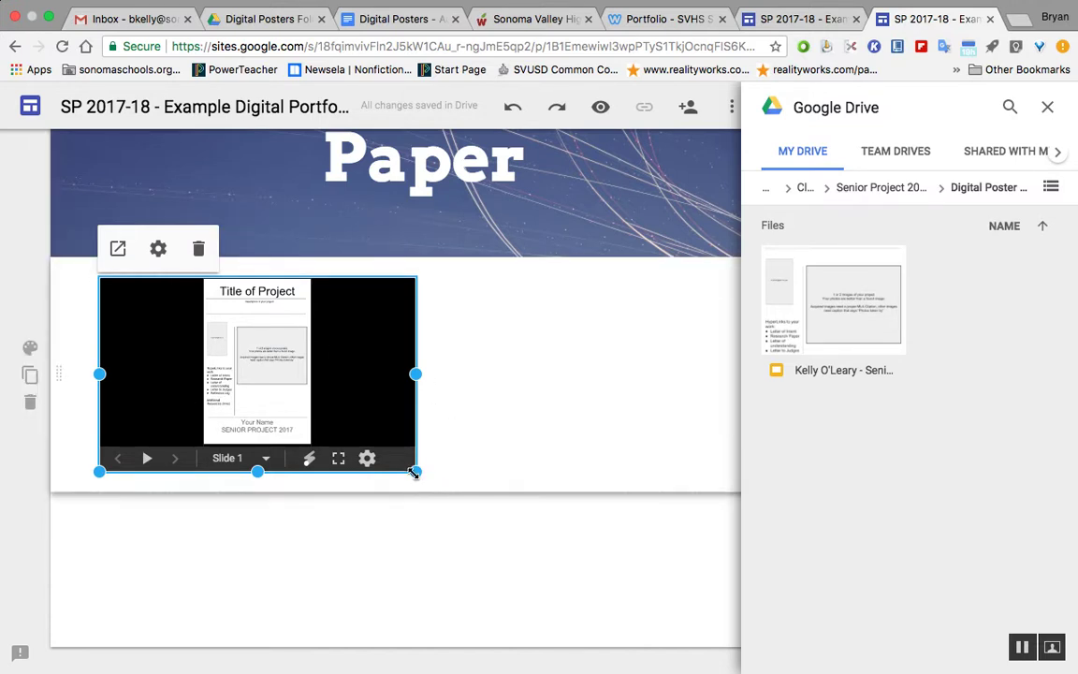
{"action": "left_click", "coordinate": [199, 249]}
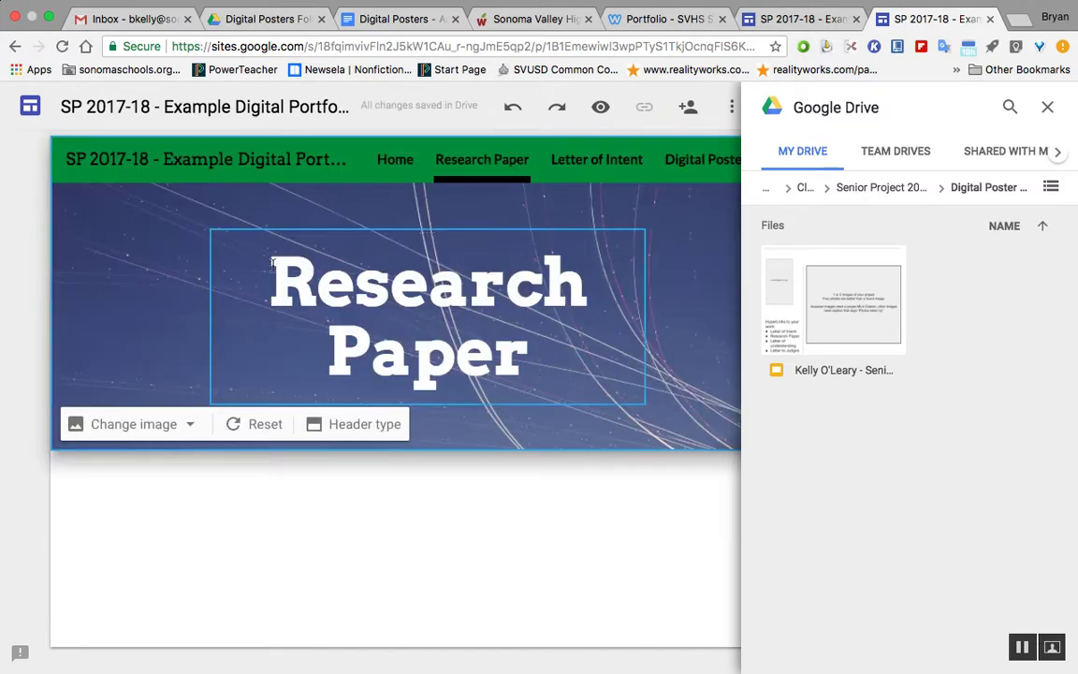
{"action": "left_click", "coordinate": [1048, 108]}
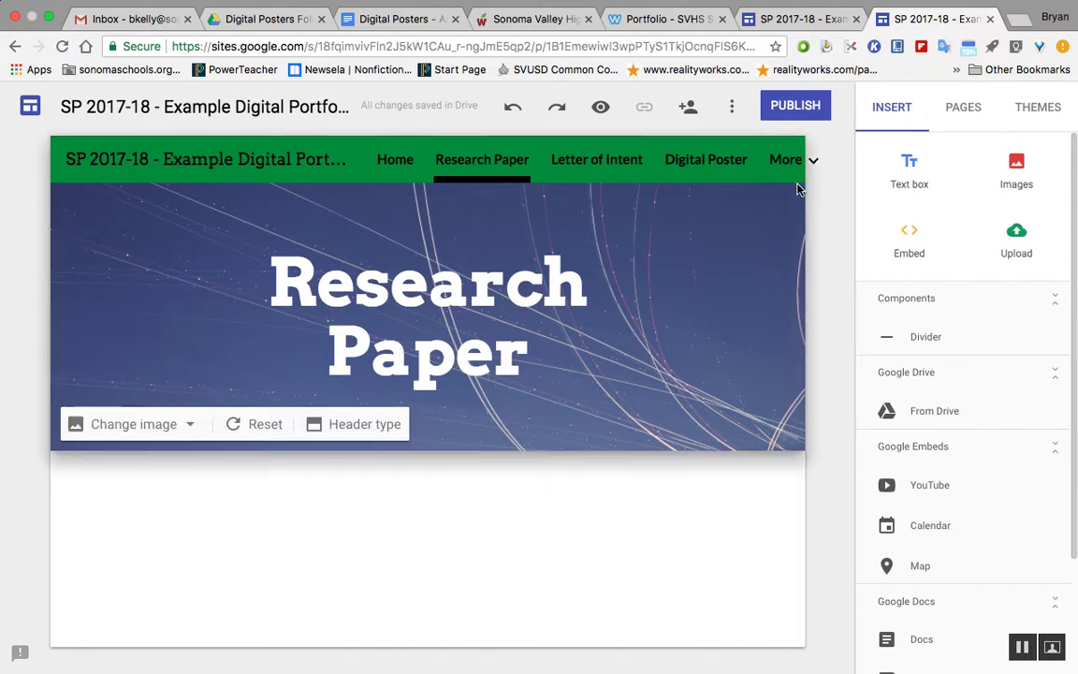
- Move the Gallery page directly below Research Paper in the page order, open it, and view the content it can hold
{"action": "mouse_move", "coordinate": [808, 175]}
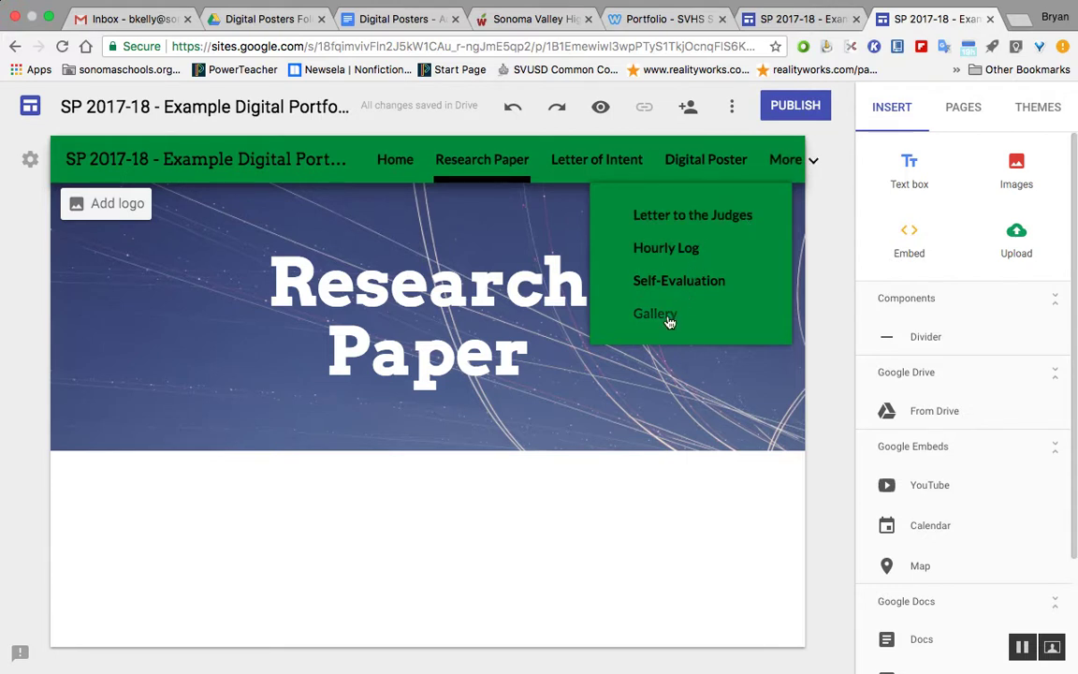
{"action": "left_click", "coordinate": [964, 109]}
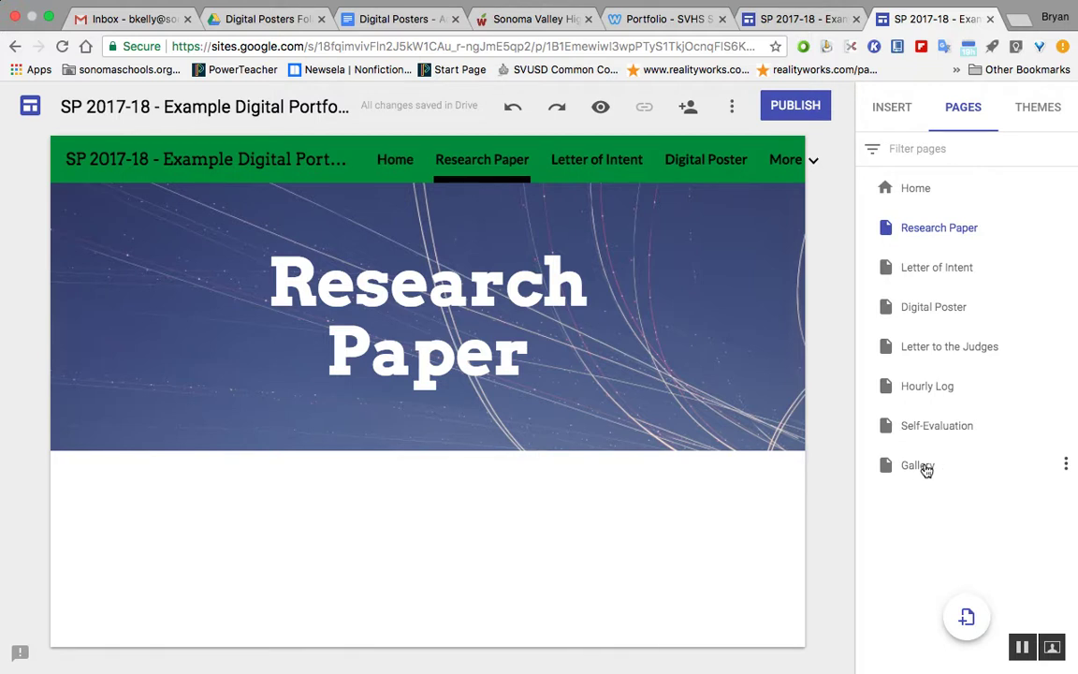
{"action": "left_click_drag", "start_coordinate": [926, 469], "coordinate": [929, 260]}
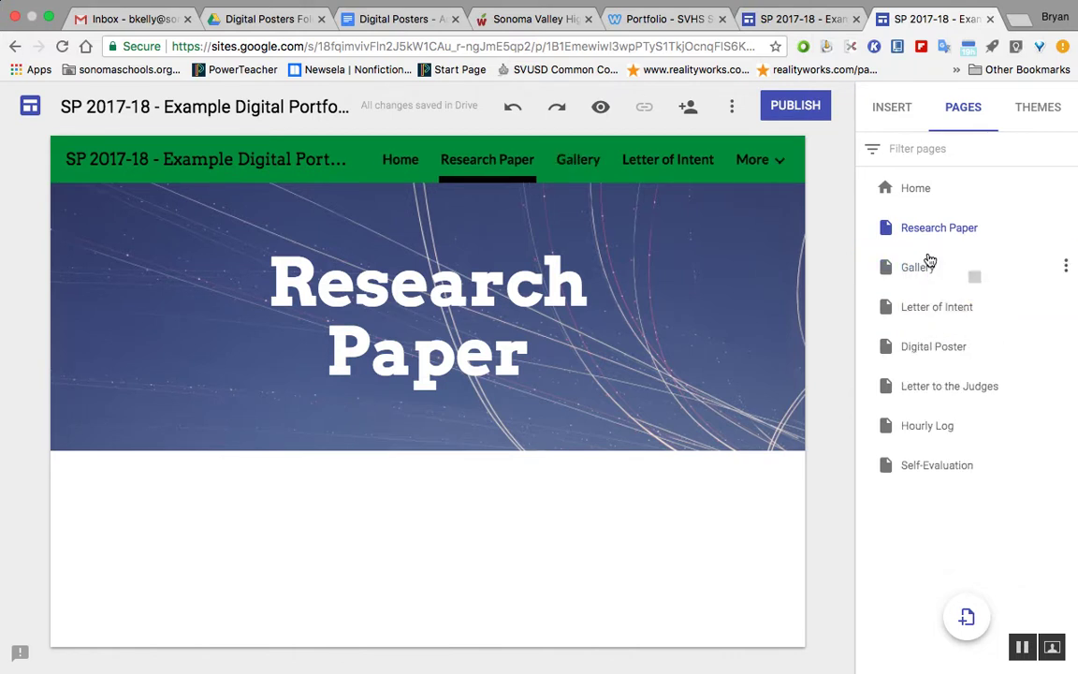
{"action": "left_click", "coordinate": [579, 170]}
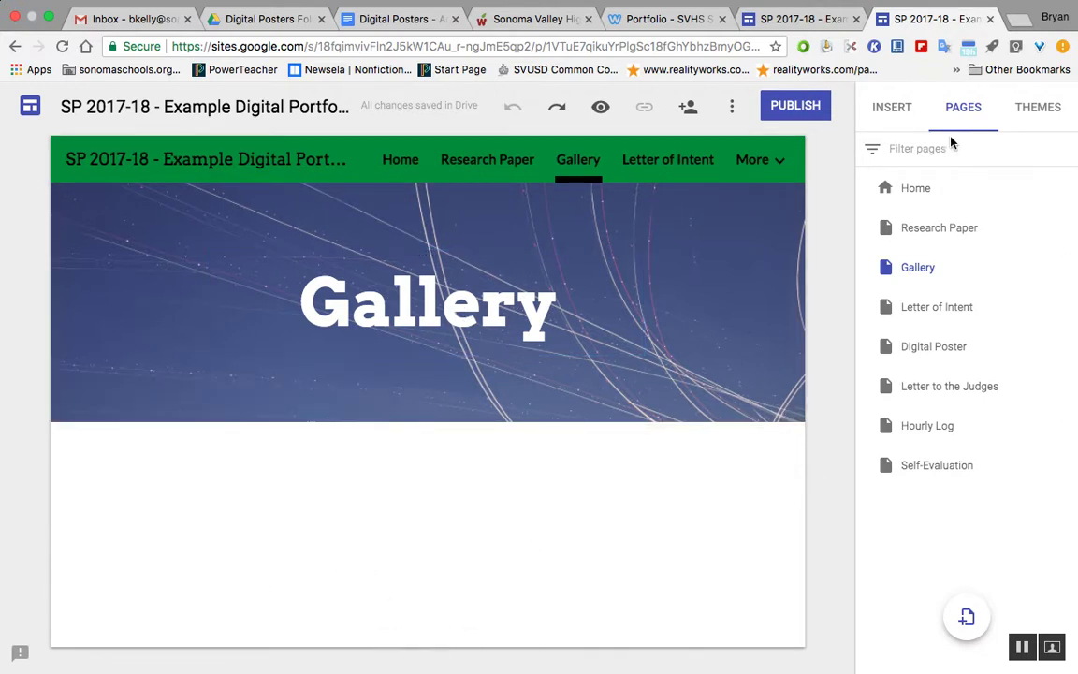
{"action": "left_click", "coordinate": [875, 106]}
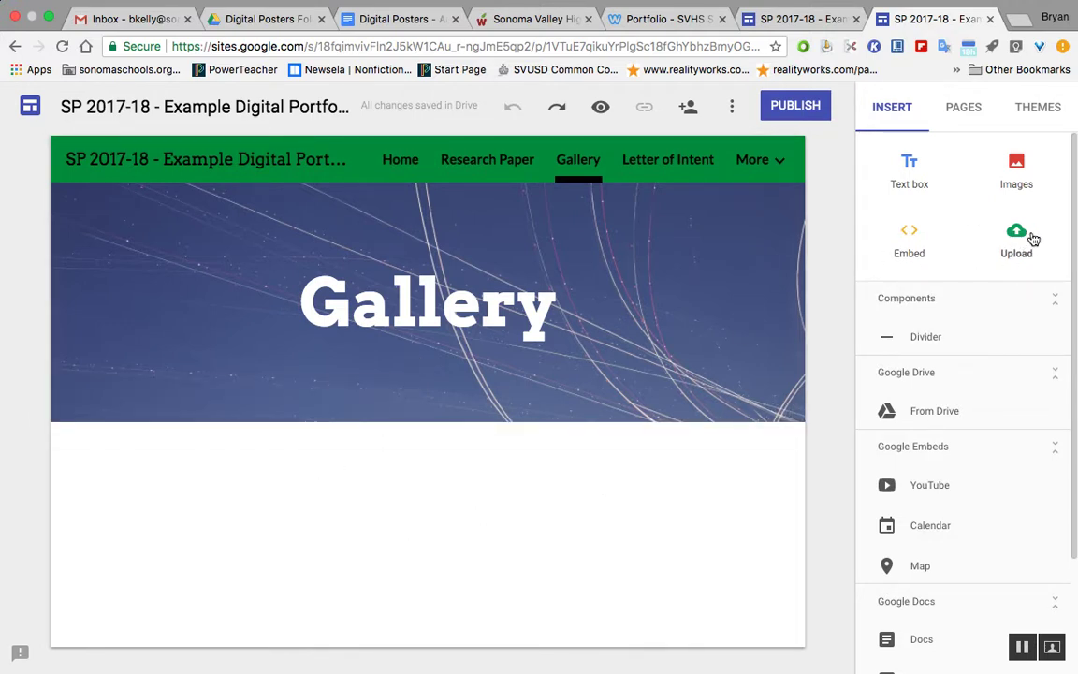
- Apply the Diplomat theme to the site, check its font style and custom colour choices, and return to the insertable content
{"action": "left_click", "coordinate": [1046, 111]}
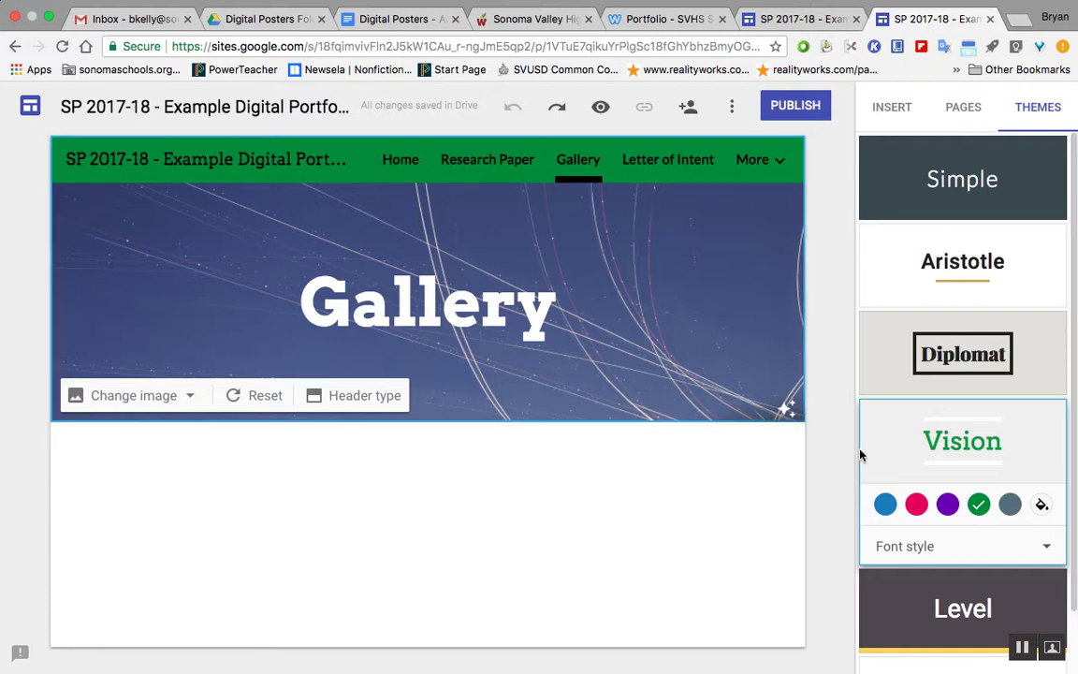
{"action": "left_click", "coordinate": [948, 356]}
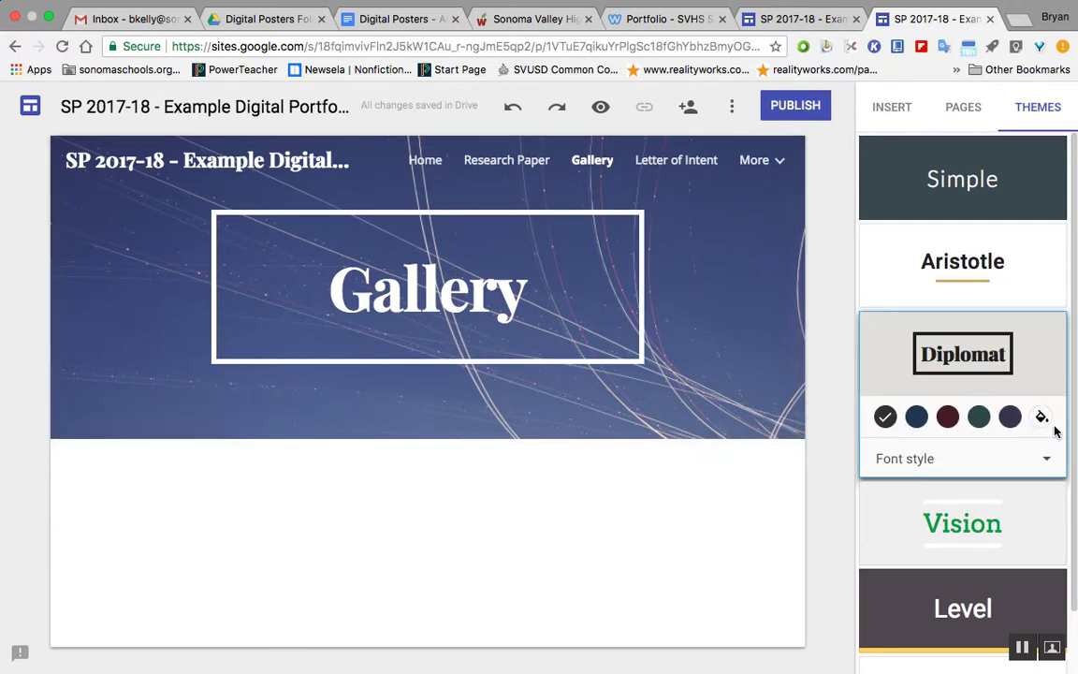
{"action": "left_click", "coordinate": [1047, 462]}
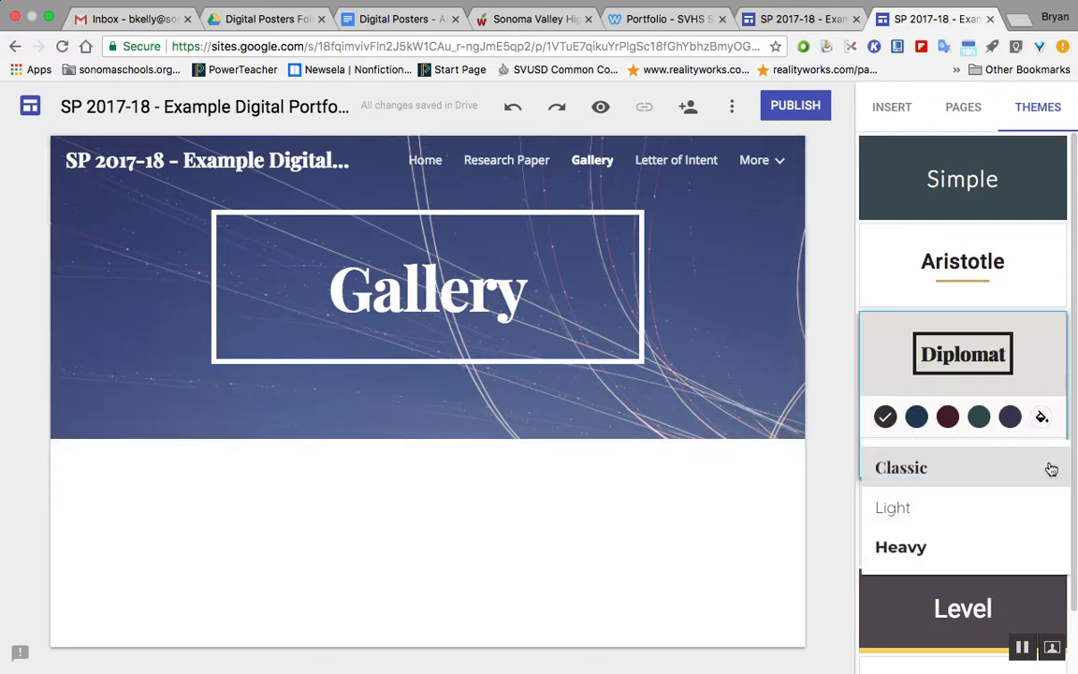
{"action": "left_click", "coordinate": [1042, 416]}
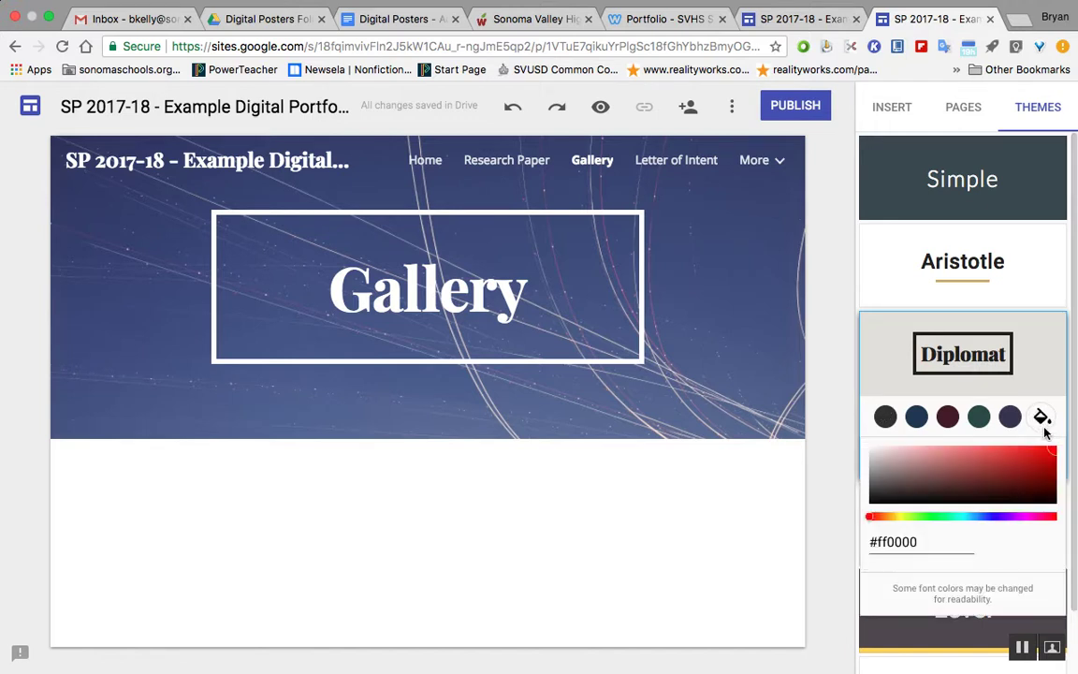
{"action": "left_click", "coordinate": [808, 522]}
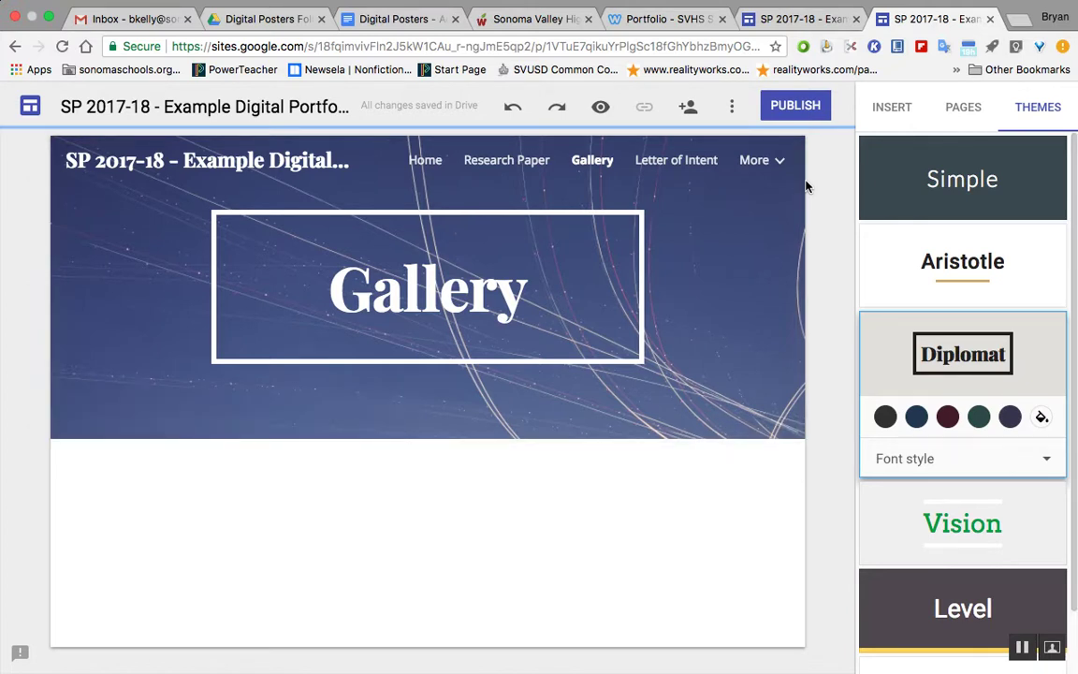
{"action": "left_click", "coordinate": [898, 113]}
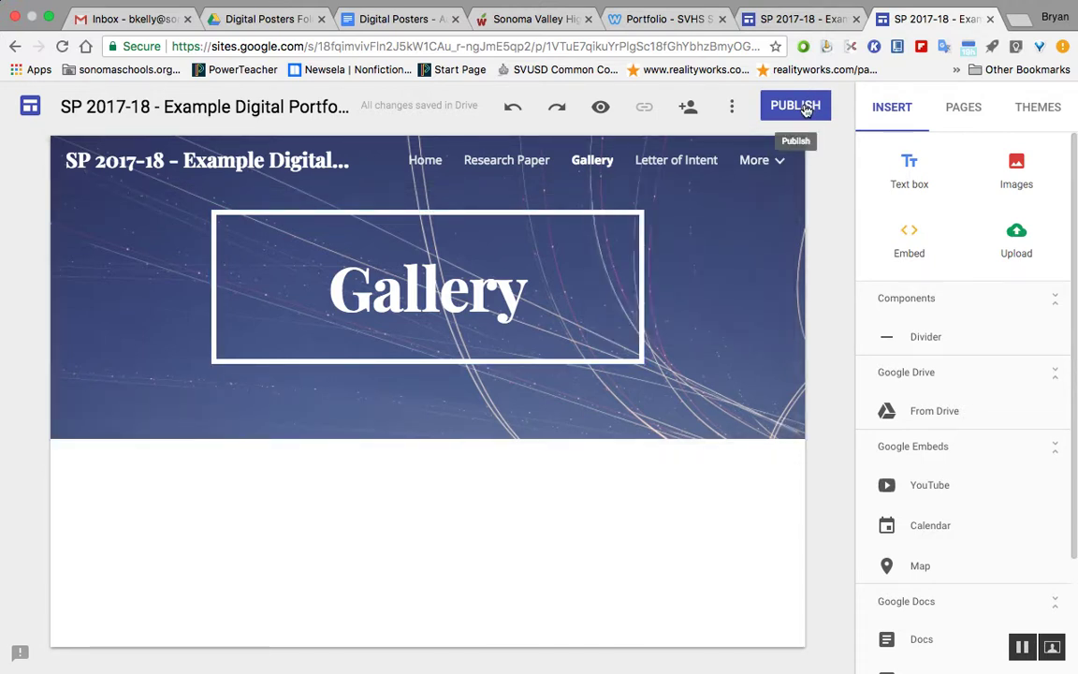
- Start publishing the site and set its web address to sp2017-18-exdigitalportfolio-
{"action": "left_click", "coordinate": [805, 109]}
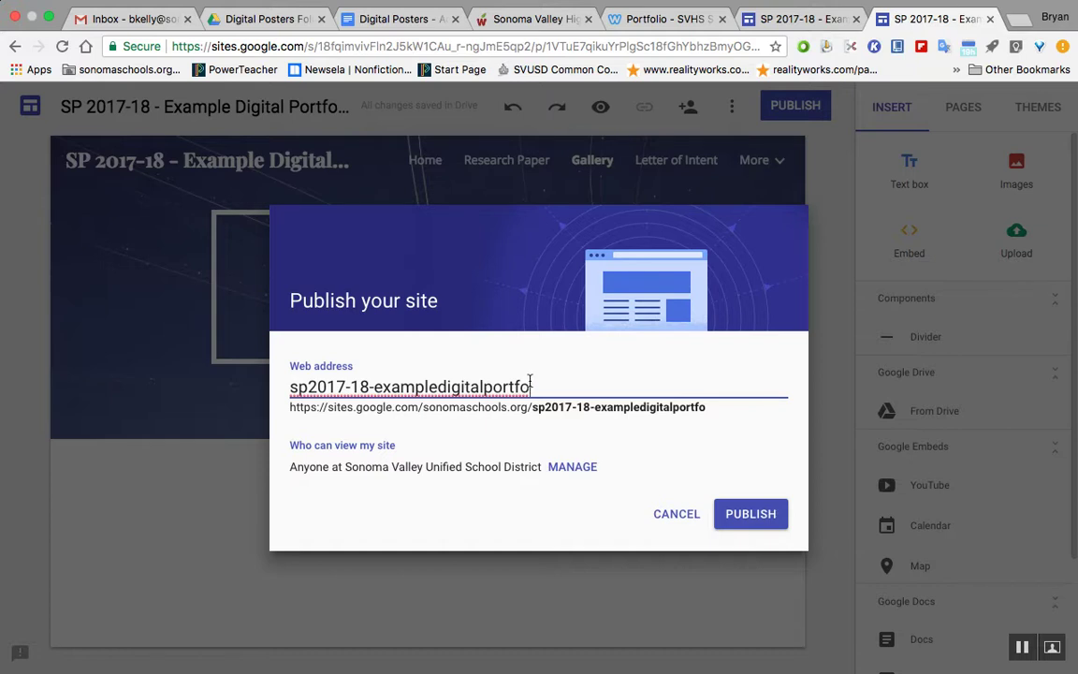
{"action": "left_click_drag", "start_coordinate": [527, 381], "coordinate": [493, 379]}
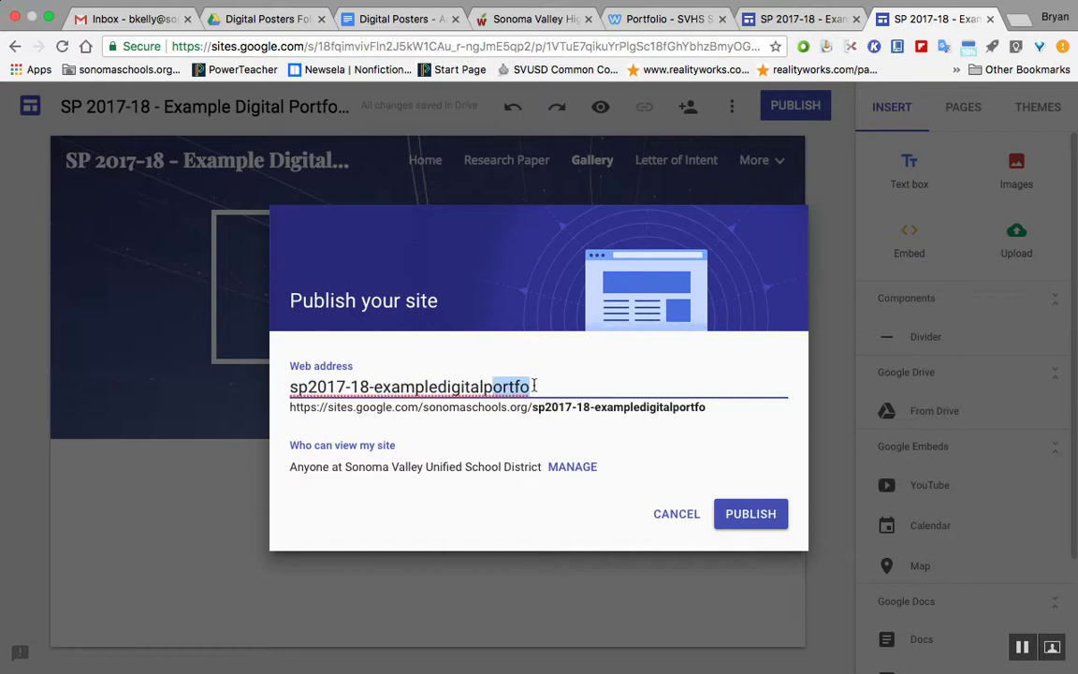
{"action": "left_click", "coordinate": [534, 385]}
{"action": "type", "text": "lio"}
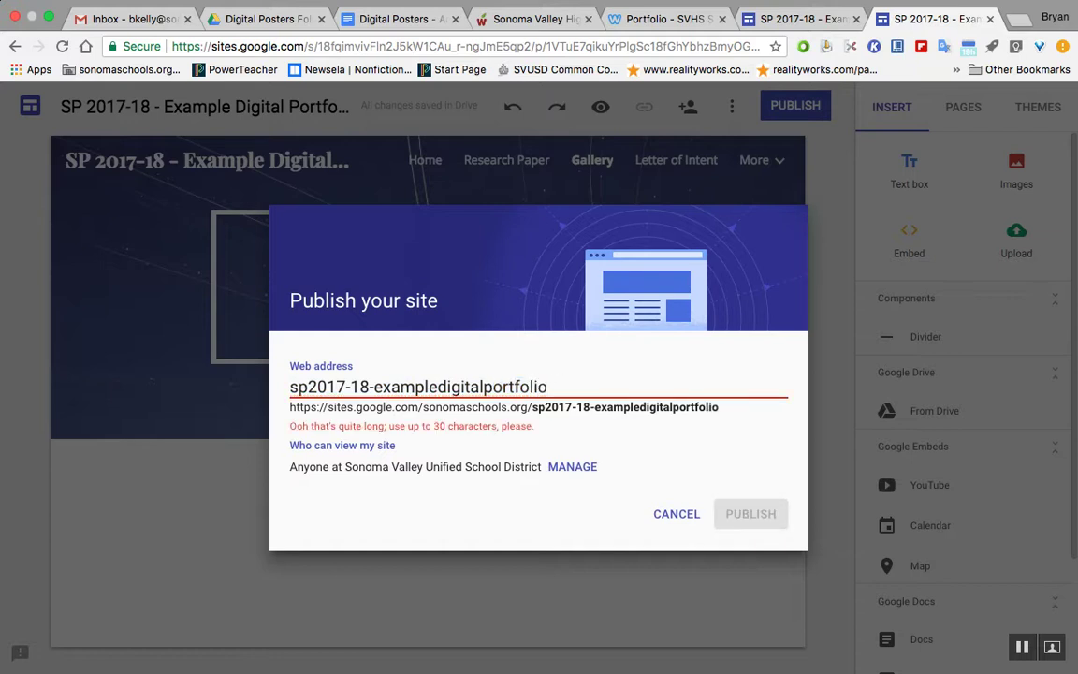
{"action": "left_click_drag", "start_coordinate": [552, 383], "coordinate": [389, 378]}
{"action": "left_click", "coordinate": [439, 386]}
{"action": "key", "text": "BackSpace"}
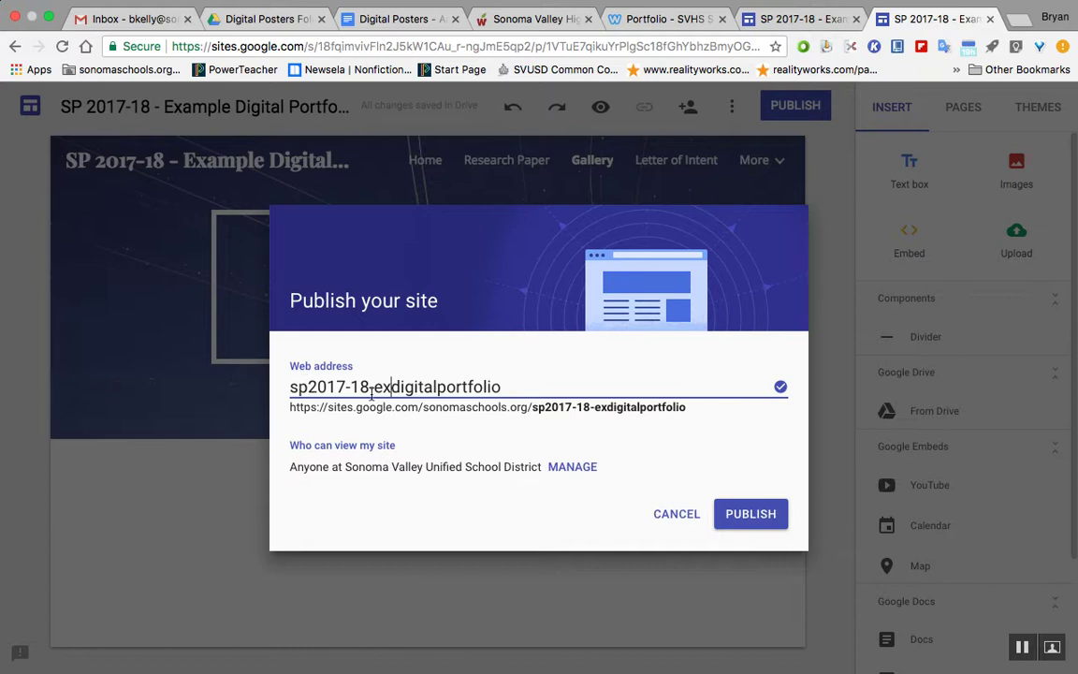
{"action": "left_click", "coordinate": [541, 389]}
{"action": "type", "text": "---"}
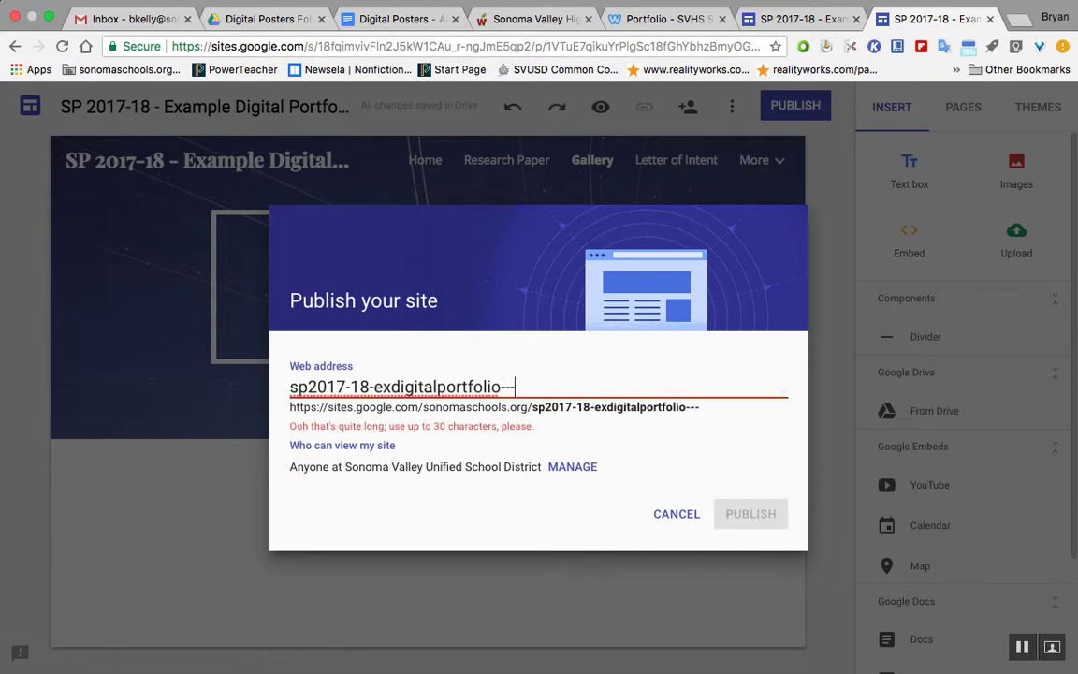
{"action": "key", "text": "BackSpace"}
{"action": "key", "text": "BackSpace"}
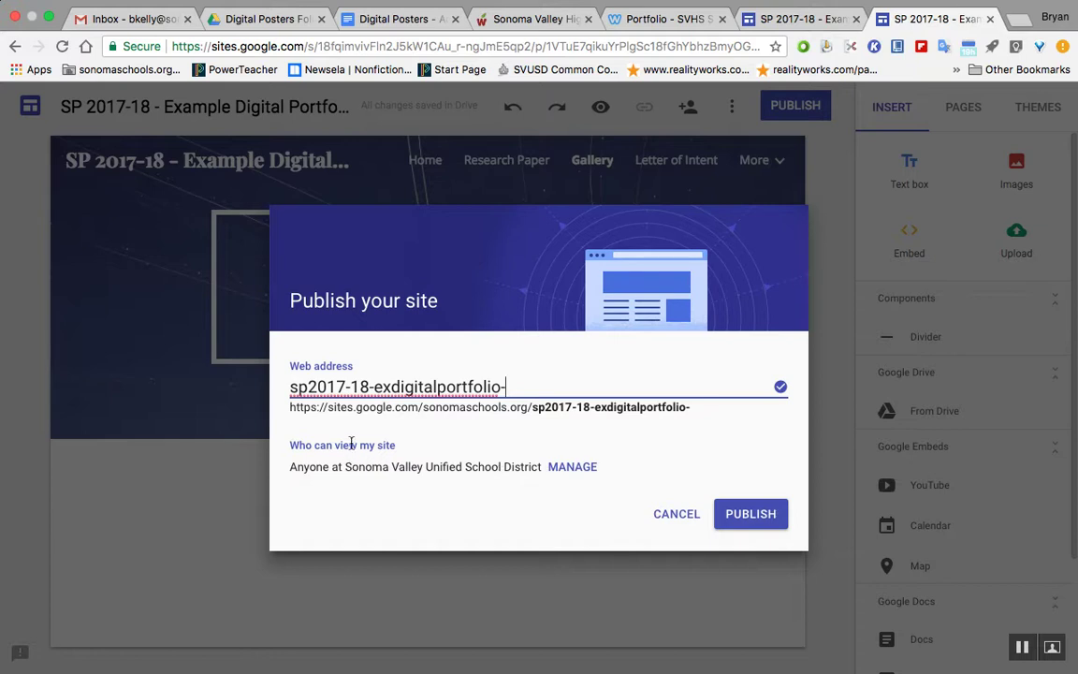
- Review the invitation permissions and publishing access, keeping the published site viewable by anyone at Sonoma Valley Unified School District
{"action": "left_click", "coordinate": [575, 470]}
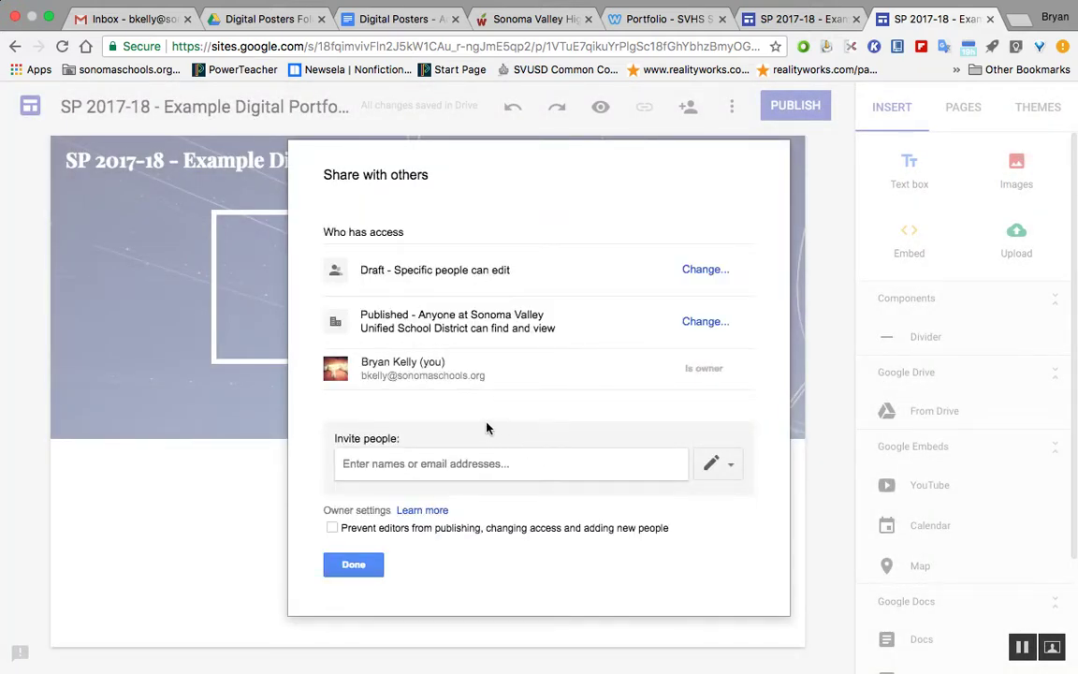
{"action": "left_click", "coordinate": [728, 465]}
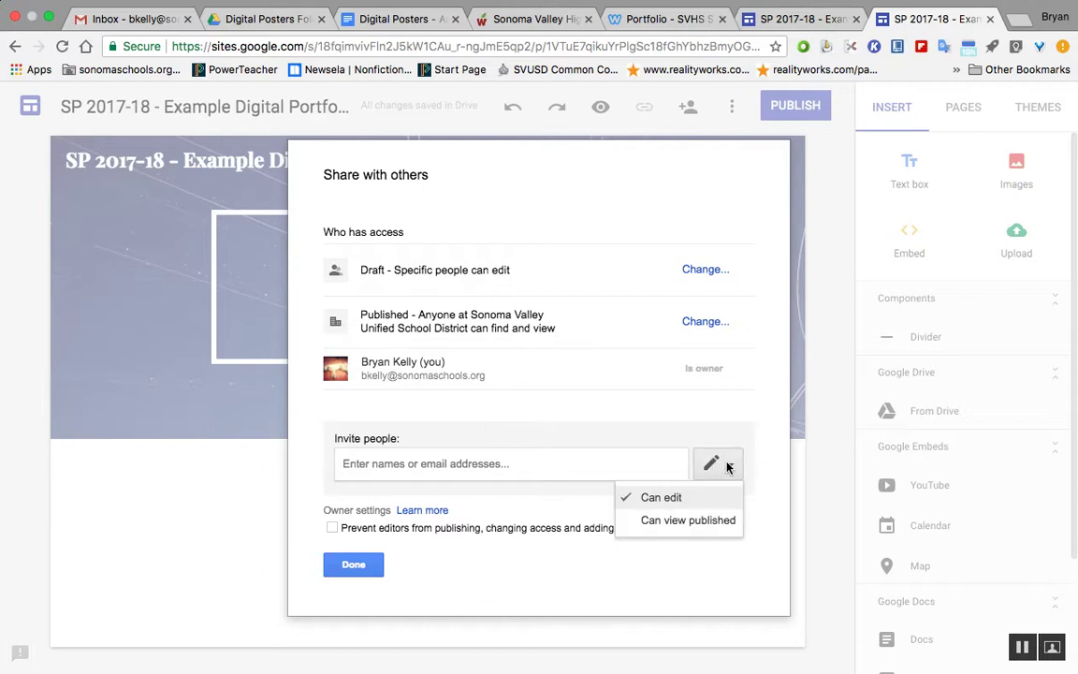
{"action": "left_click", "coordinate": [728, 465]}
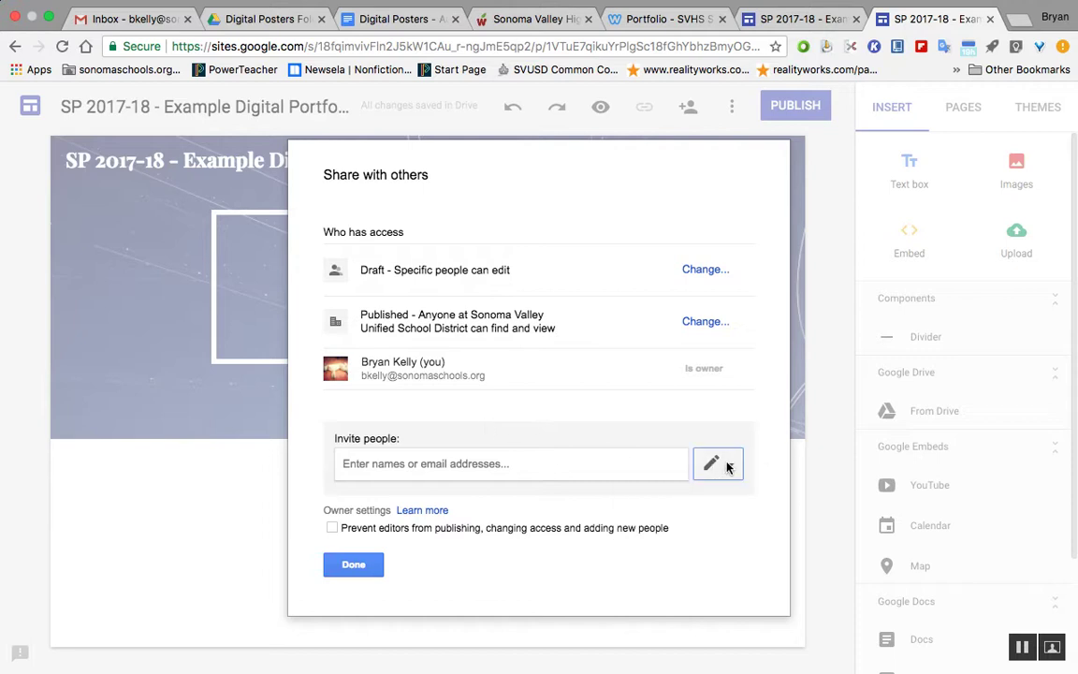
{"action": "left_click", "coordinate": [704, 322]}
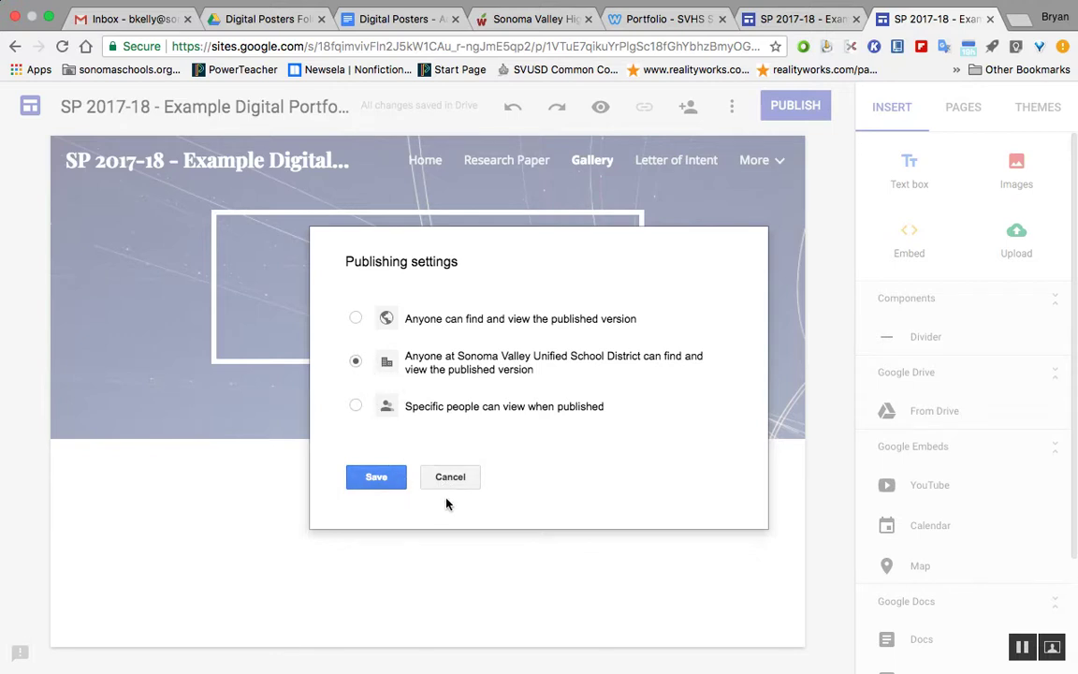
{"action": "left_click", "coordinate": [382, 478]}
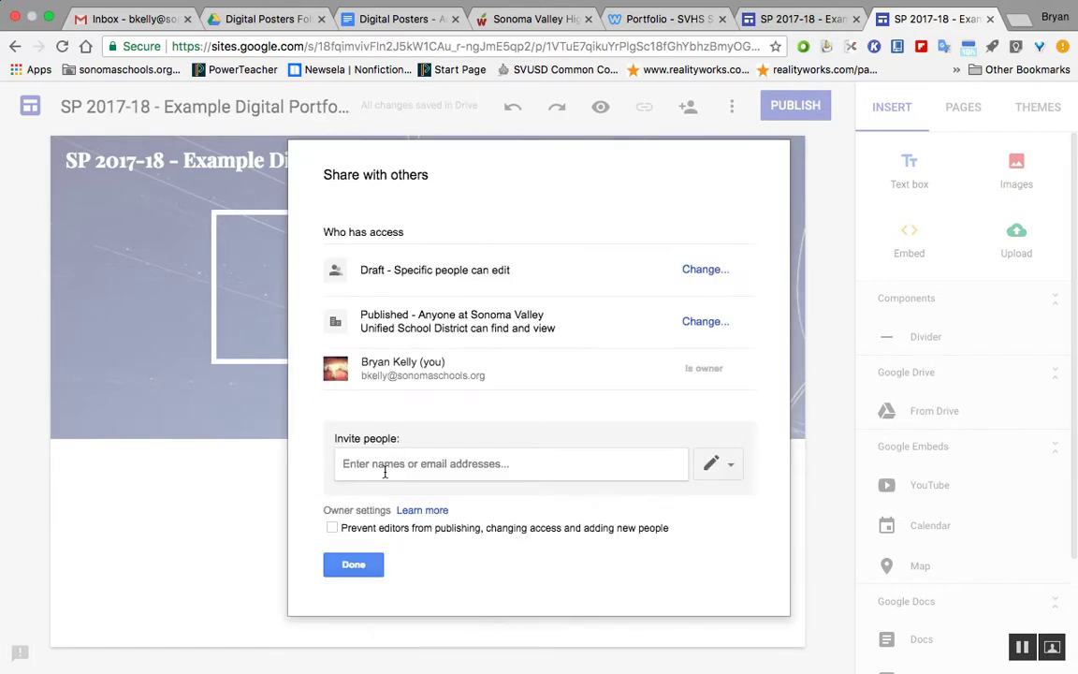
{"action": "left_click", "coordinate": [353, 563]}
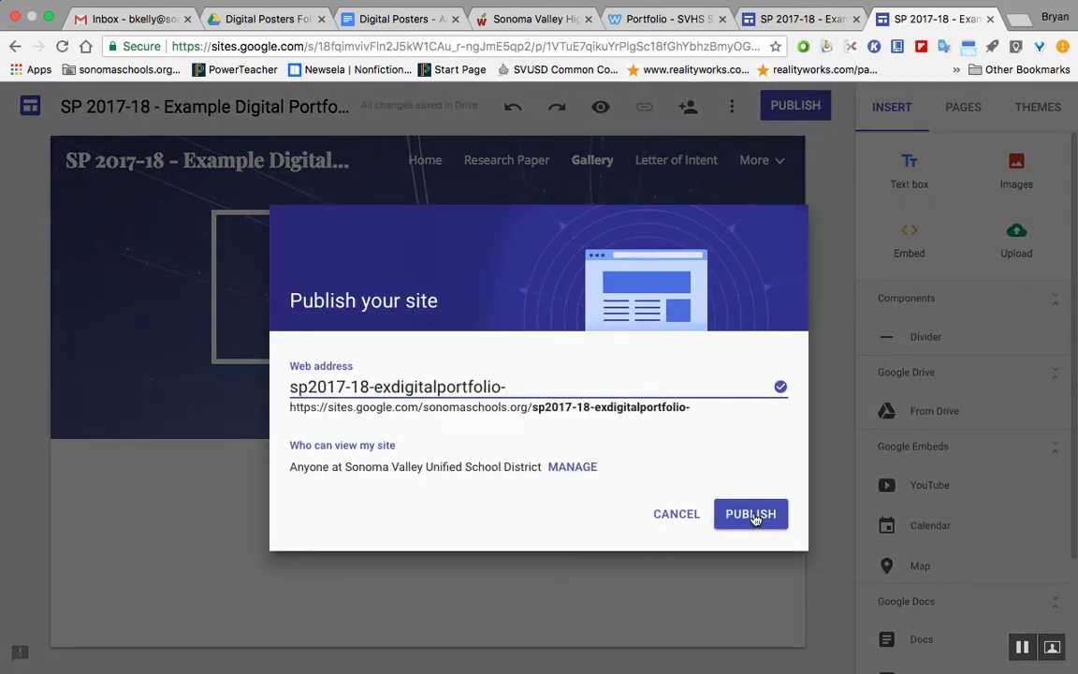
- Remove the trailing hyphen from the web address and publish the site
{"action": "key", "text": "BackSpace"}
{"action": "left_click", "coordinate": [750, 515]}
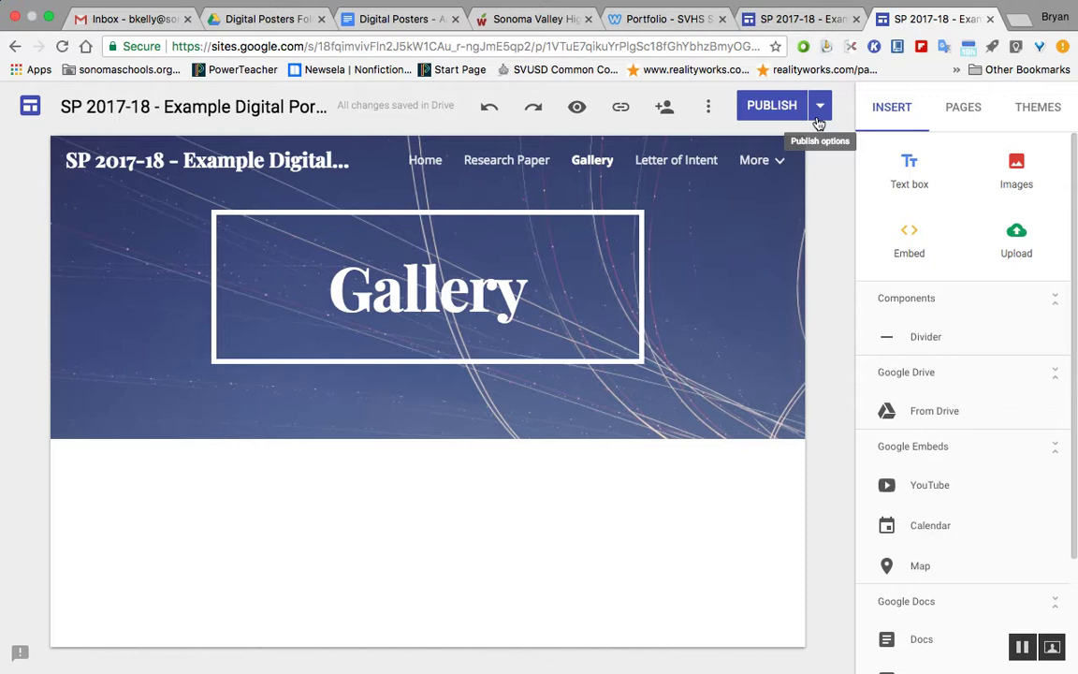
- Review the options for the published site, including its publish settings, viewing it and unpublishing it
{"action": "left_click", "coordinate": [819, 112]}
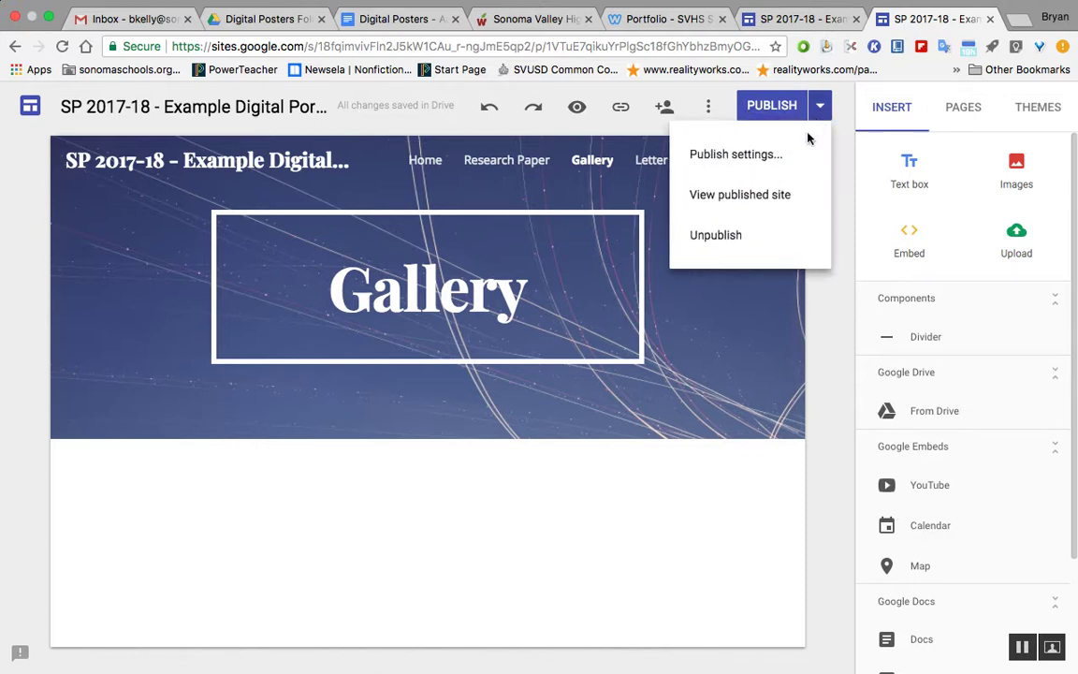
{"action": "left_click", "coordinate": [756, 165]}
{"action": "left_click", "coordinate": [826, 113]}
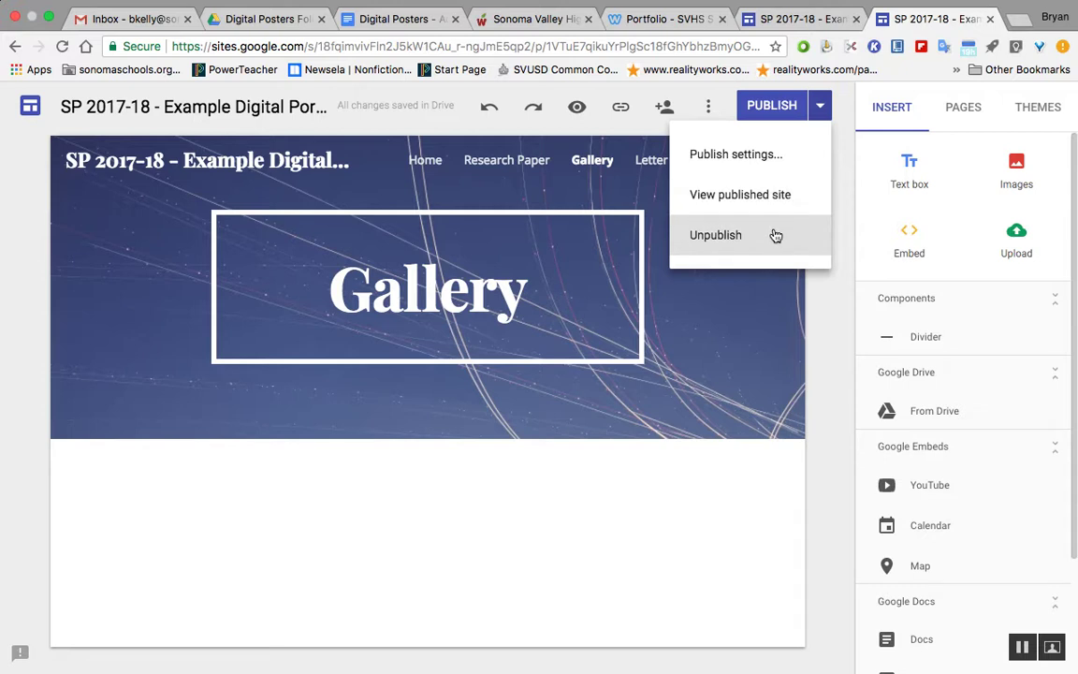
{"action": "left_click", "coordinate": [847, 116]}
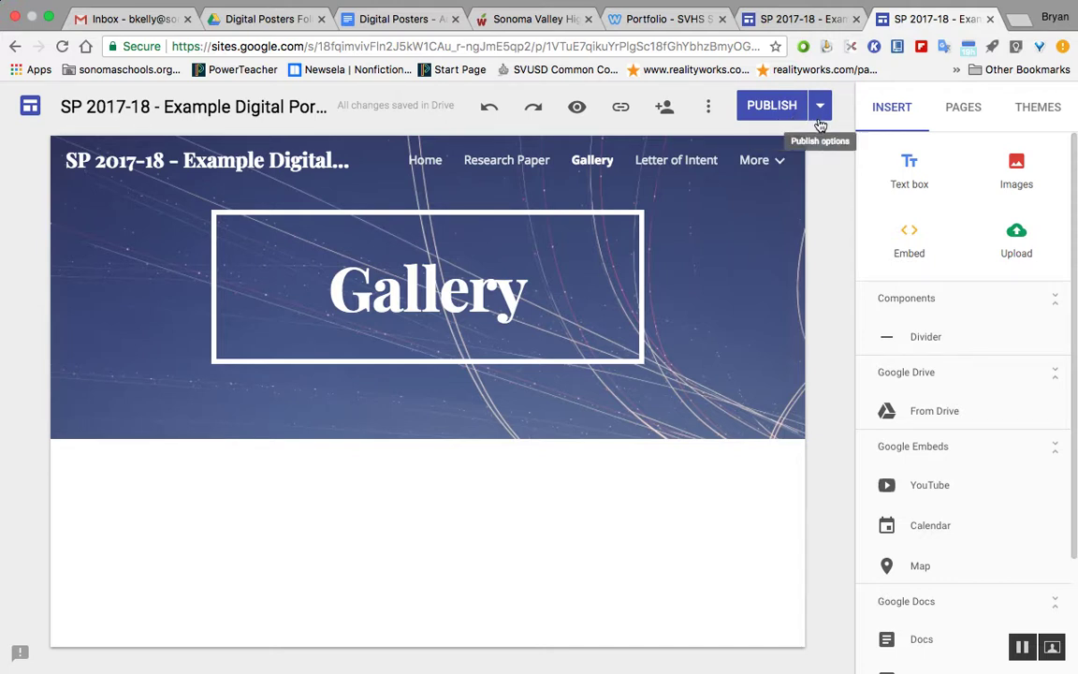
- Publish the site again to update its live version
{"action": "mouse_move", "coordinate": [769, 308]}
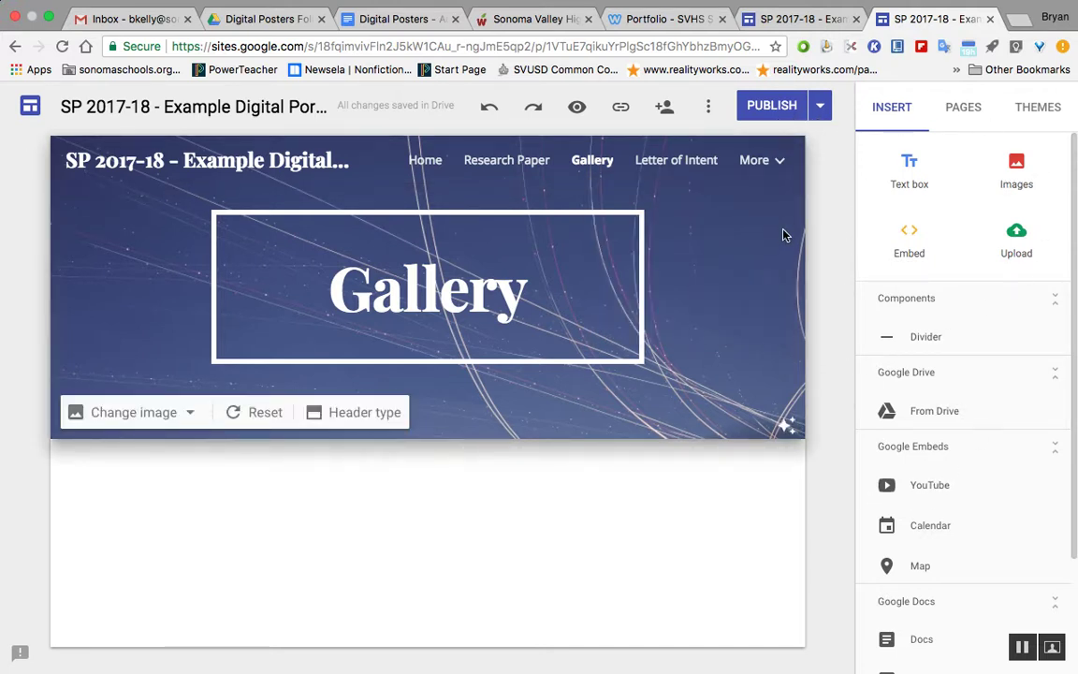
{"action": "left_click", "coordinate": [772, 106]}
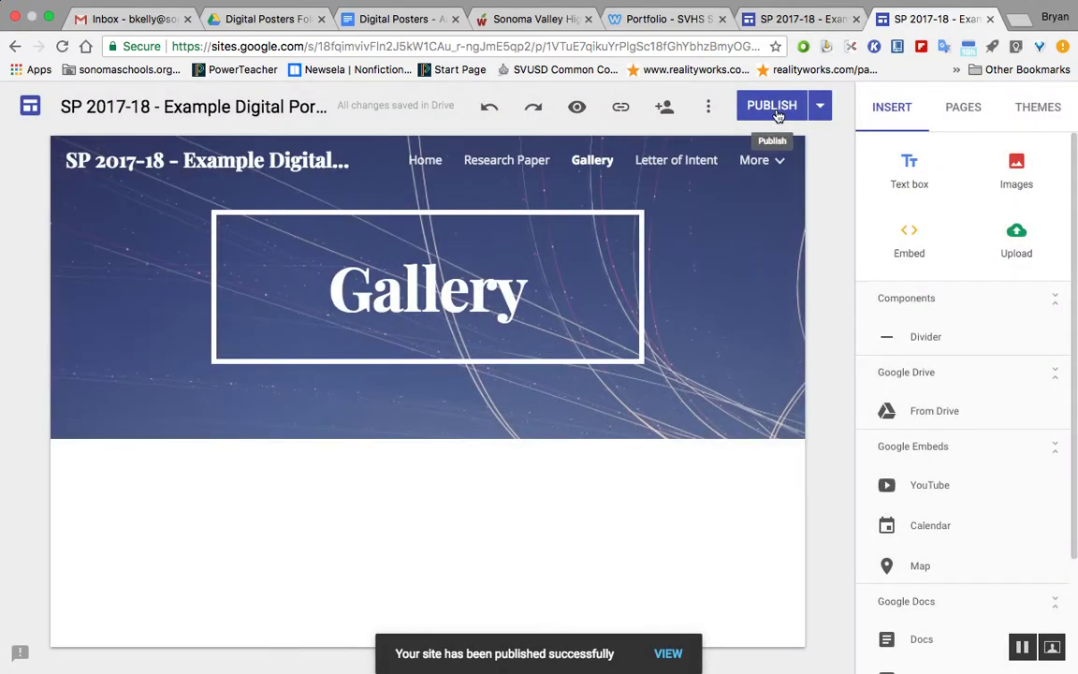
{"action": "mouse_move", "coordinate": [749, 146]}
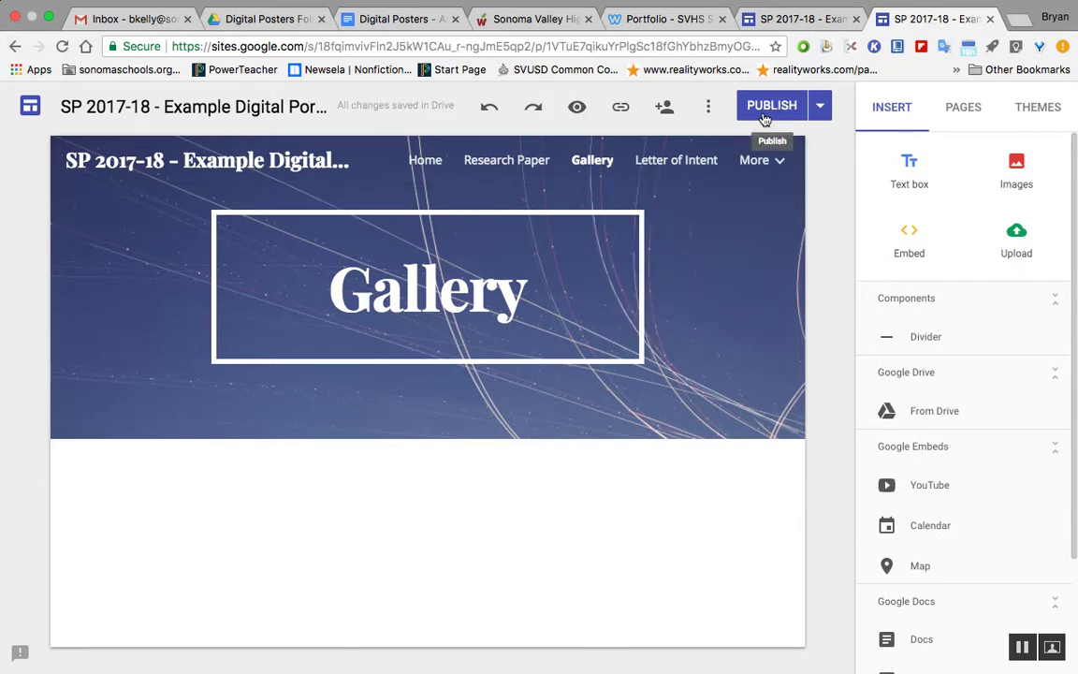
{"action": "left_click", "coordinate": [766, 111]}
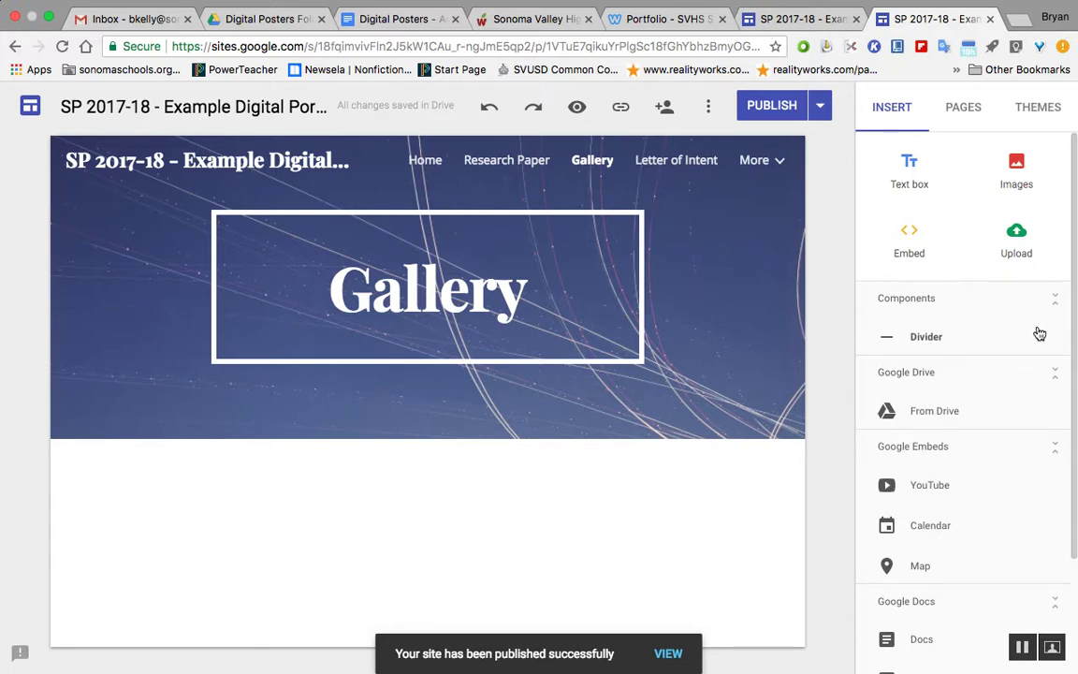
{"action": "left_click", "coordinate": [1021, 647]}
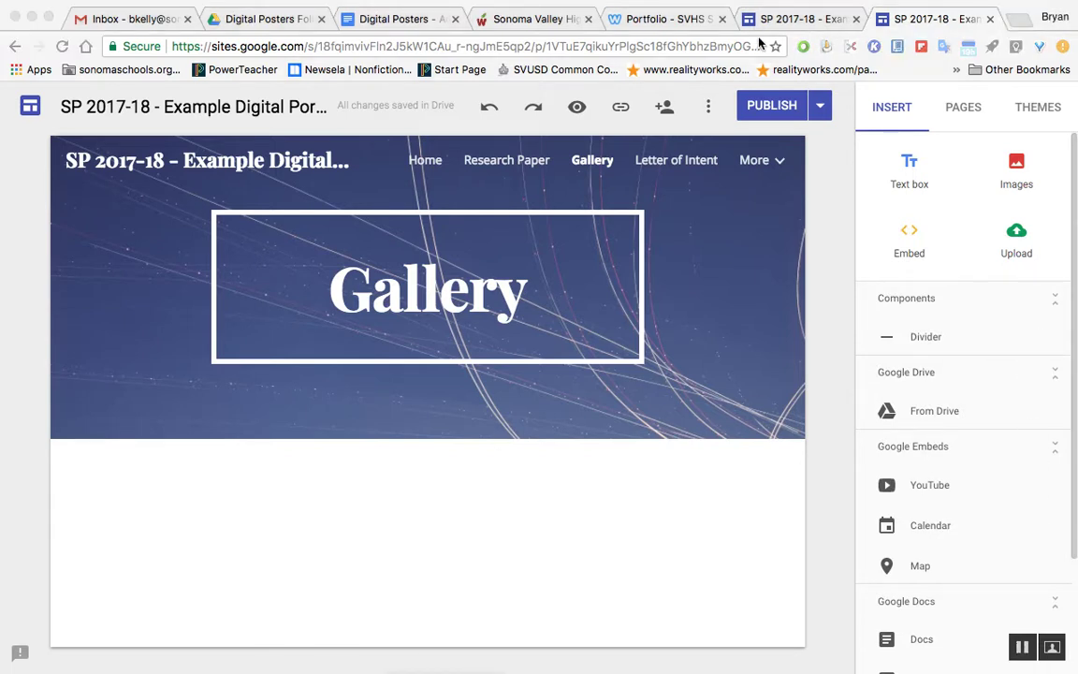